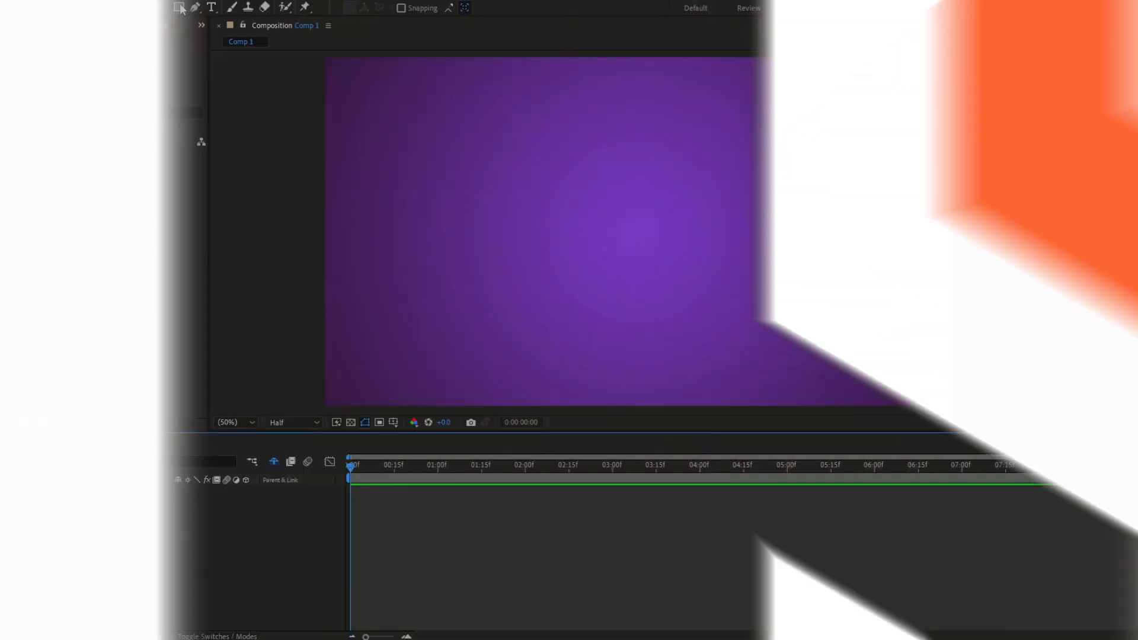
- Draw a circle about 336 px in diameter at the centre of the composition with the Ellipse tool
left_click(179, 8)
left_click_drag(214, 18, 234, 34)
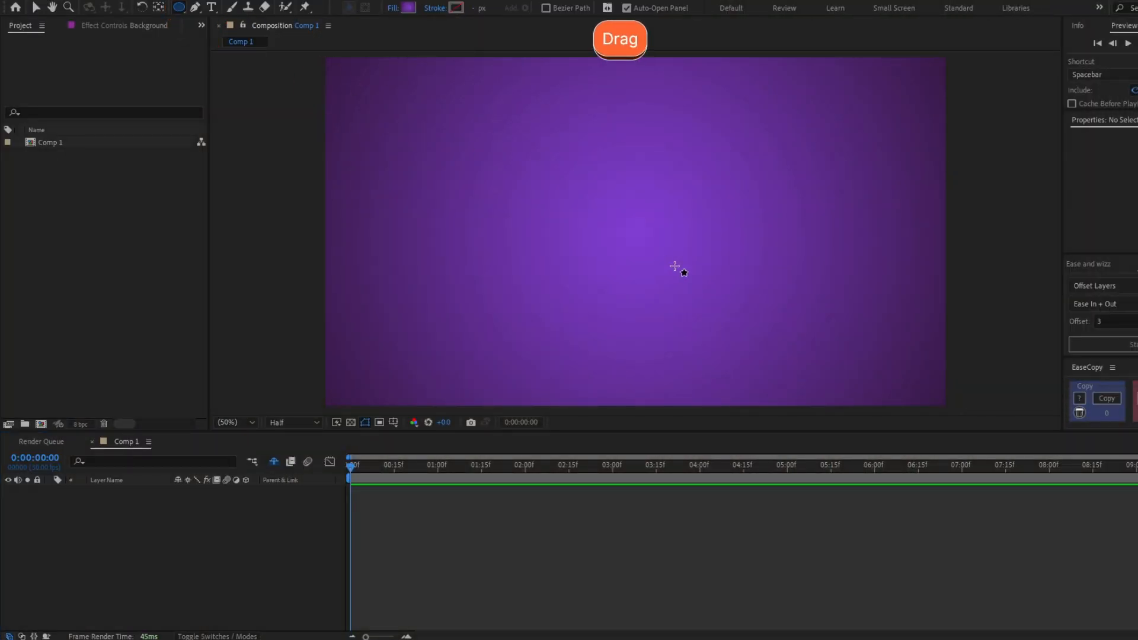
left_click_drag(634, 227, 689, 201)
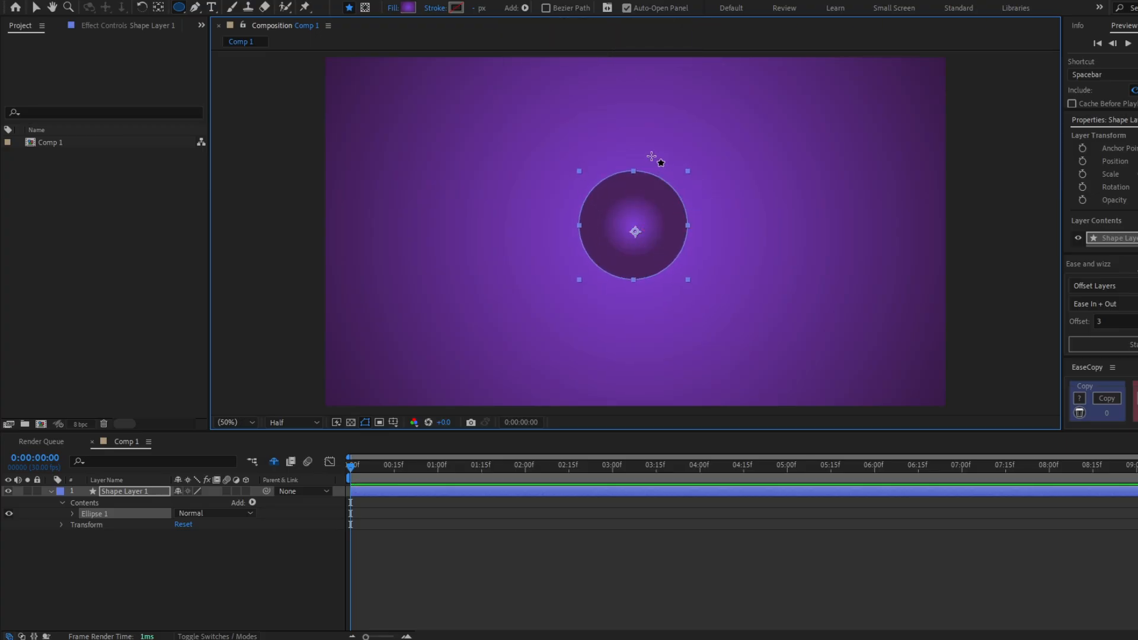
- Remove the circle's fill and set its stroke width to 76 px
left_click(390, 8)
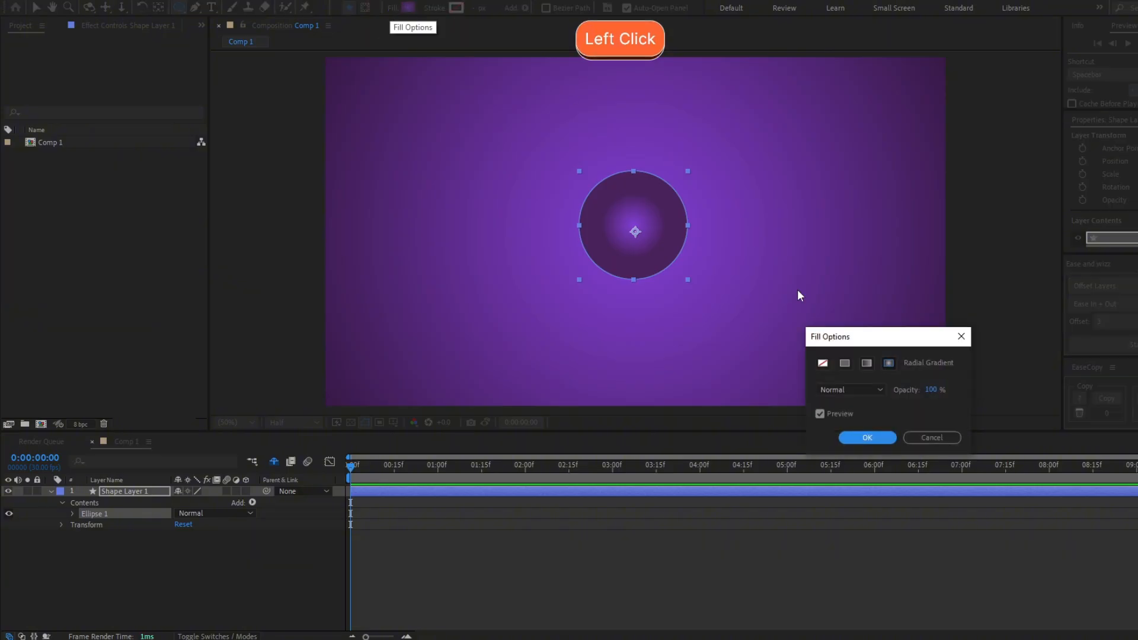
left_click(823, 362)
left_click(867, 437)
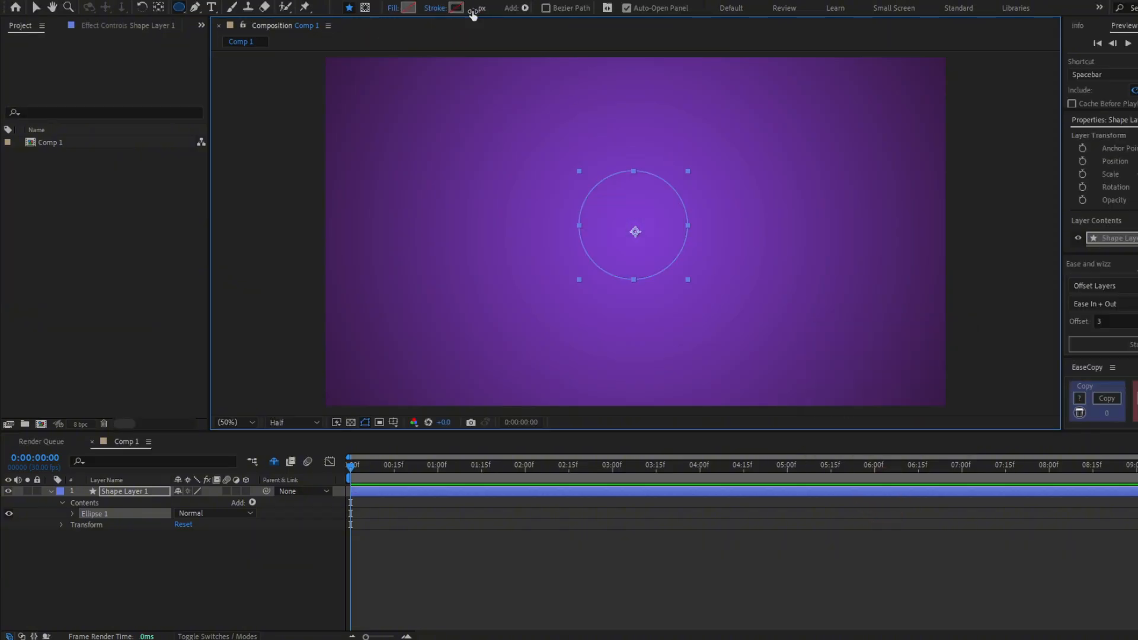
left_click_drag(477, 10, 480, 10)
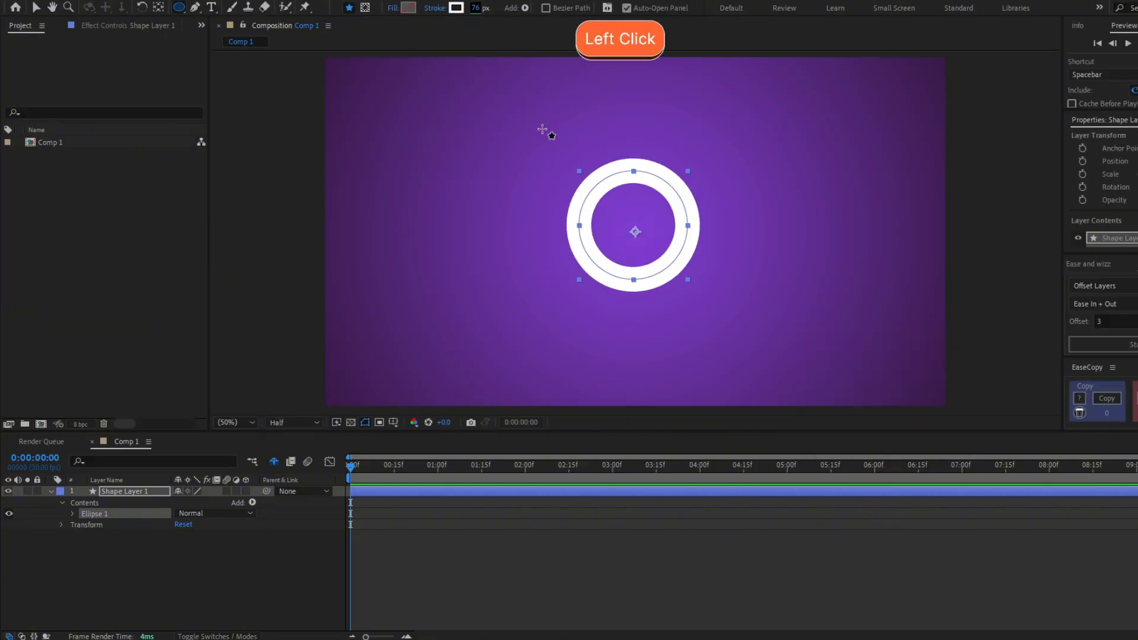
- Rename the shape layer to Shockwave and centre the ring in the composition
left_click(135, 491)
key("Return")
type("S")
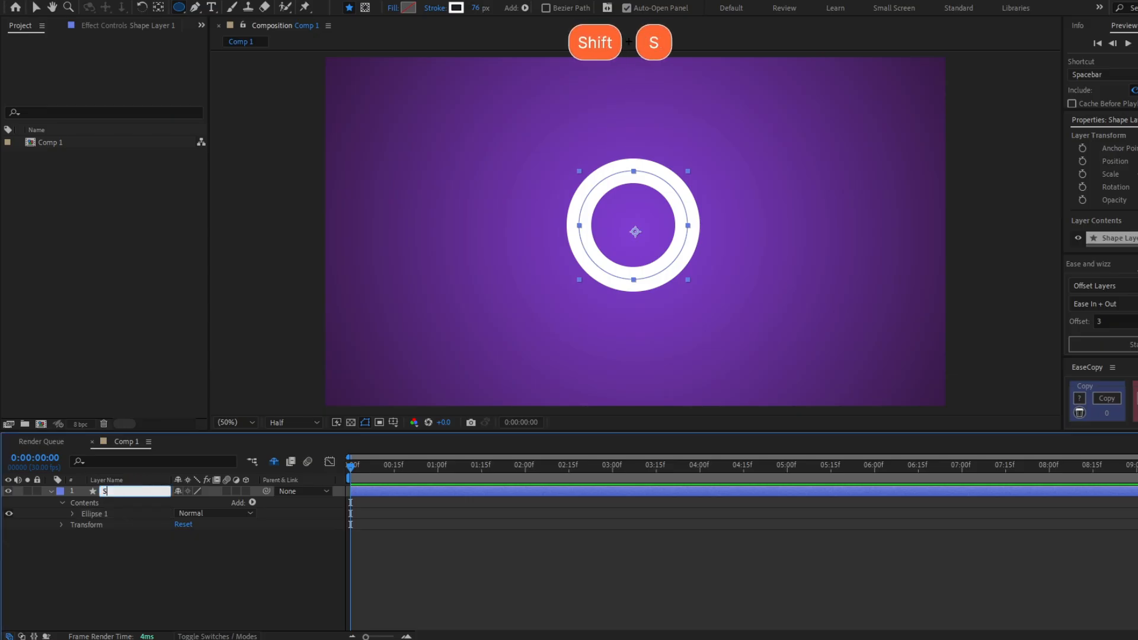
type("hockwave")
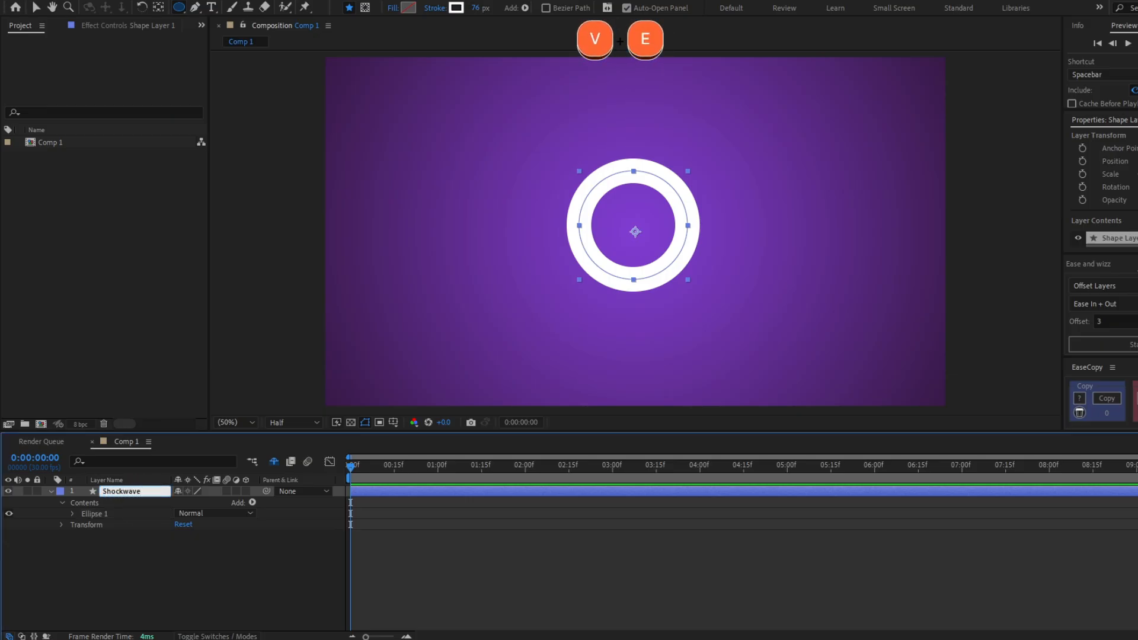
left_click(139, 491)
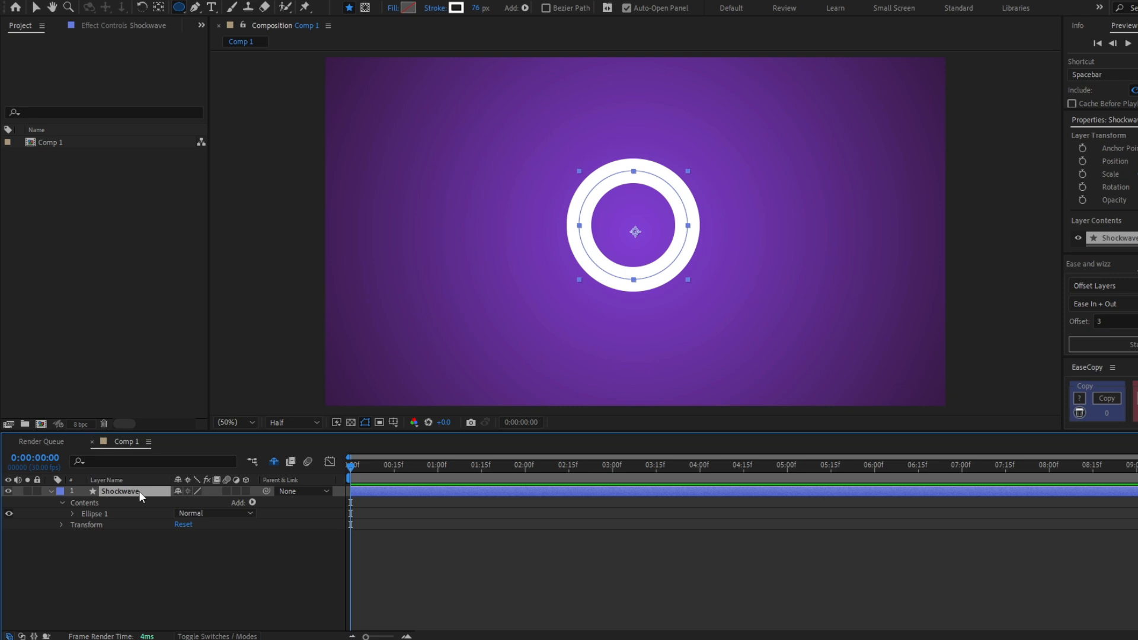
key("ctrl+alt+Home")
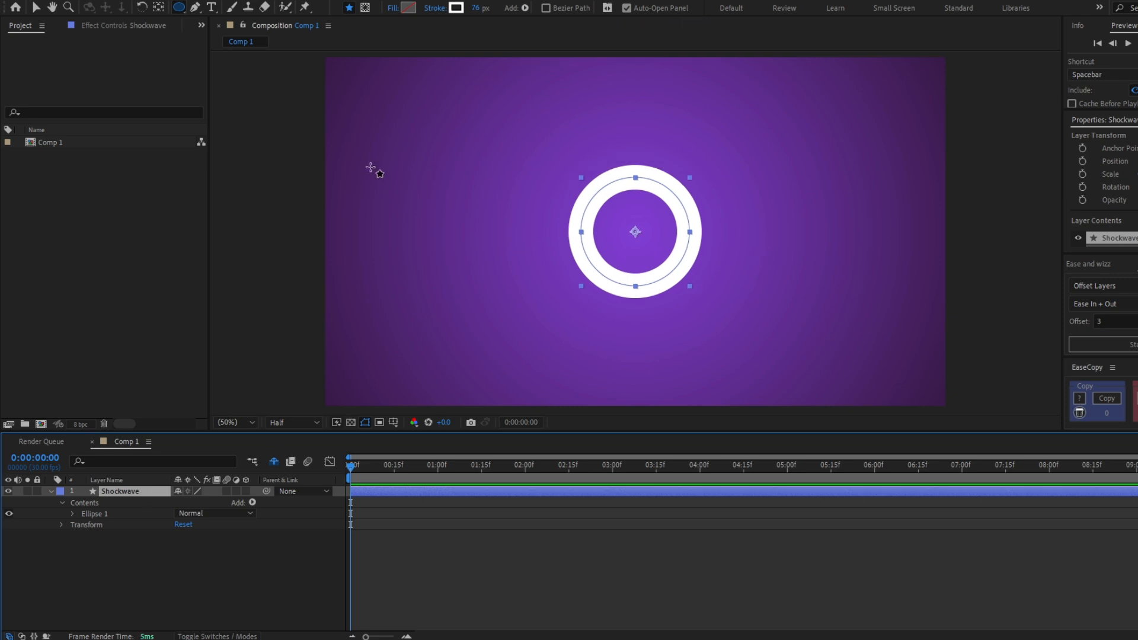
- Add a Size keyframe to the Shockwave layer's ellipse path at 0:00:00:00 with the size set to 0
left_click(72, 514)
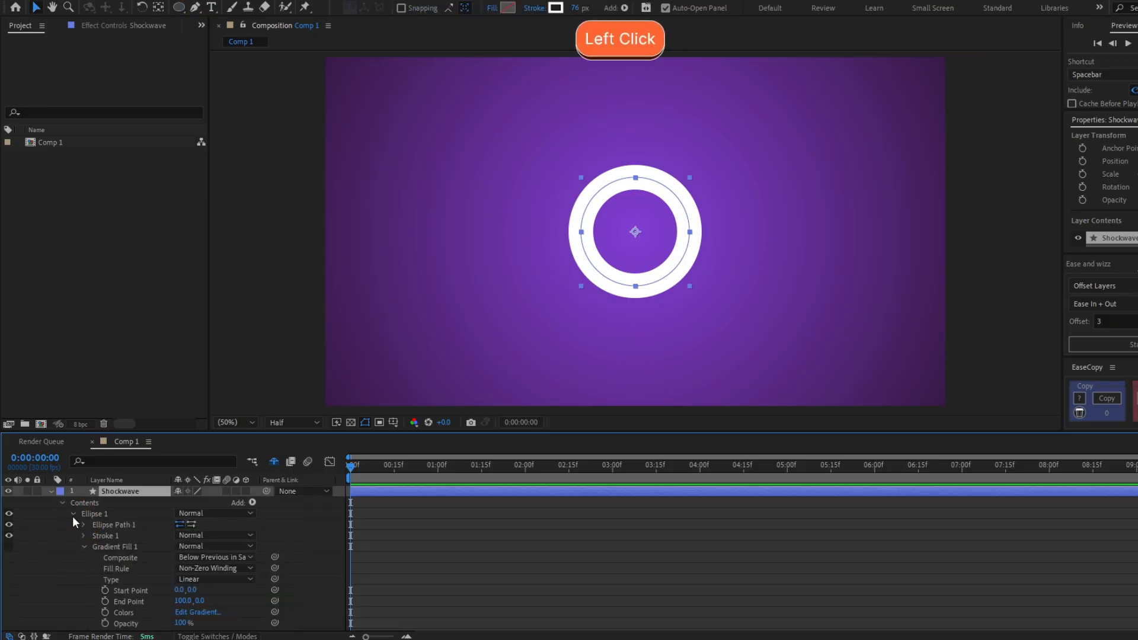
left_click(84, 524)
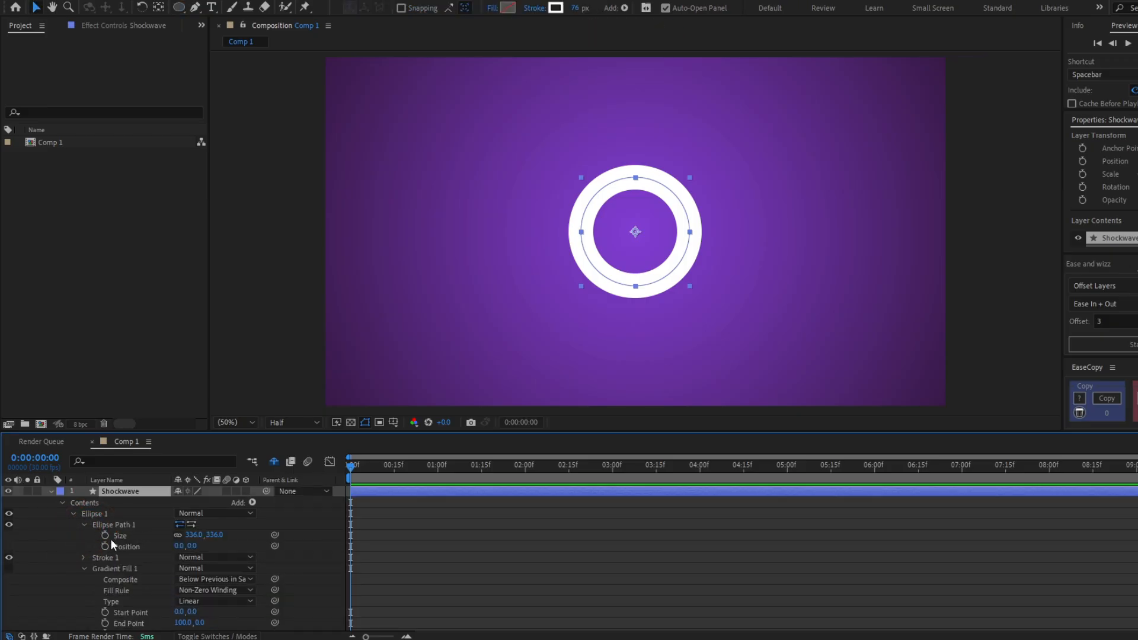
left_click(106, 535)
left_click(191, 535)
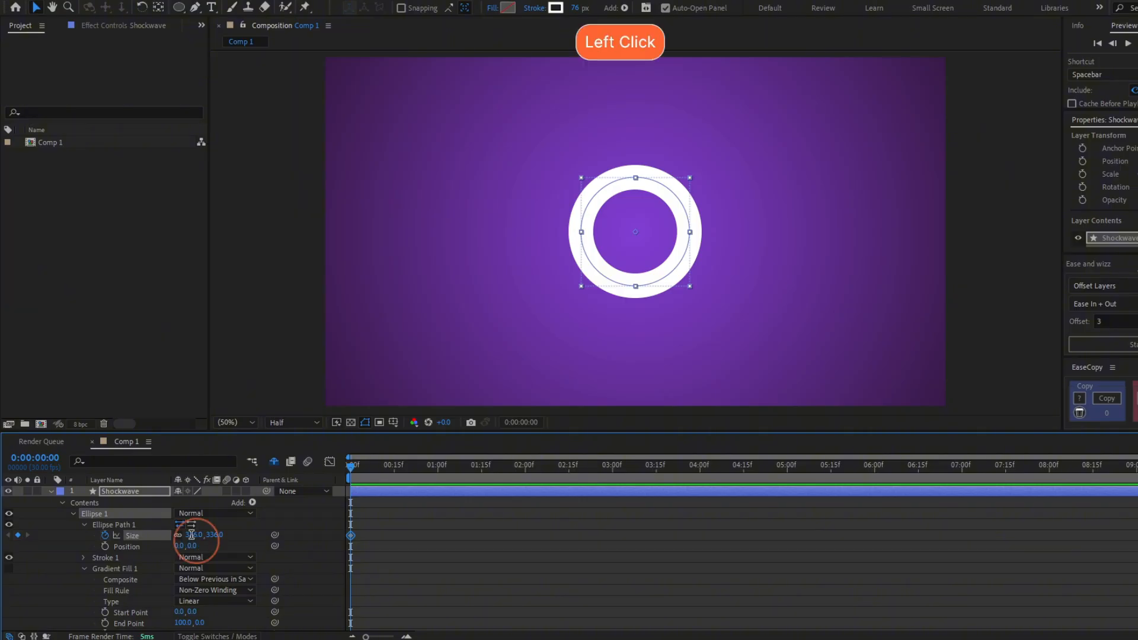
type("0")
key("Return")
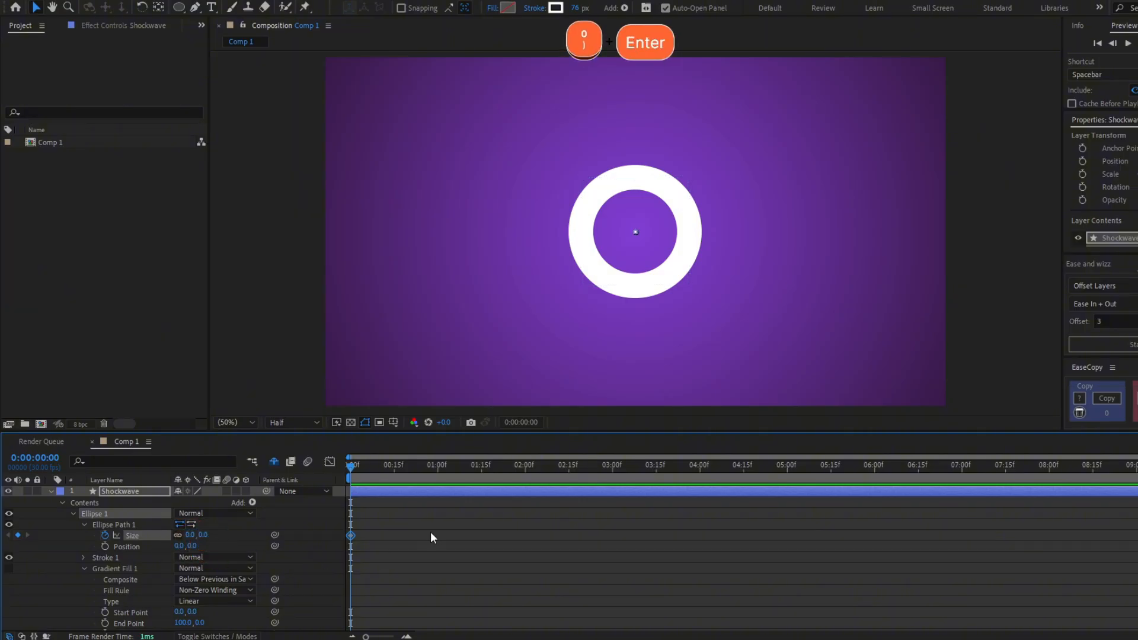
- Keyframe the ellipse path's Size at 0:00:02:00 to about 2300 so the ring expands beyond the frame
left_click_drag(351, 466, 525, 475)
left_click_drag(208, 535, 1137, 279)
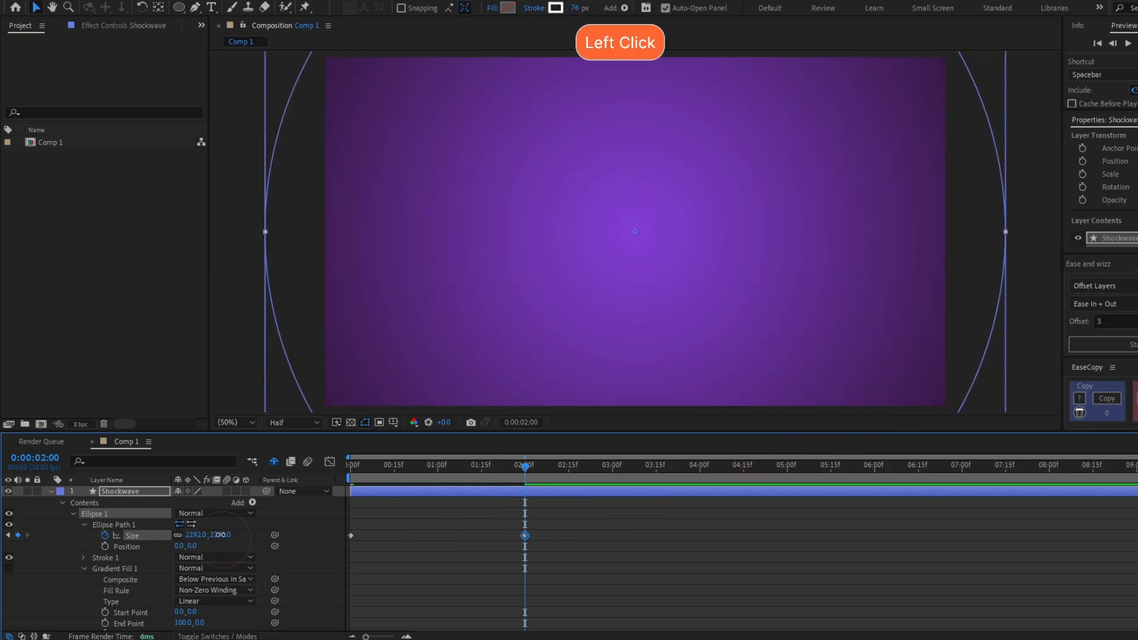
left_click_drag(219, 535, 223, 537)
- Show only the Shockwave layer's keyframed Size property and preview the ring animation from the start
left_click(129, 476)
left_click(348, 467, "shift")
key("space")
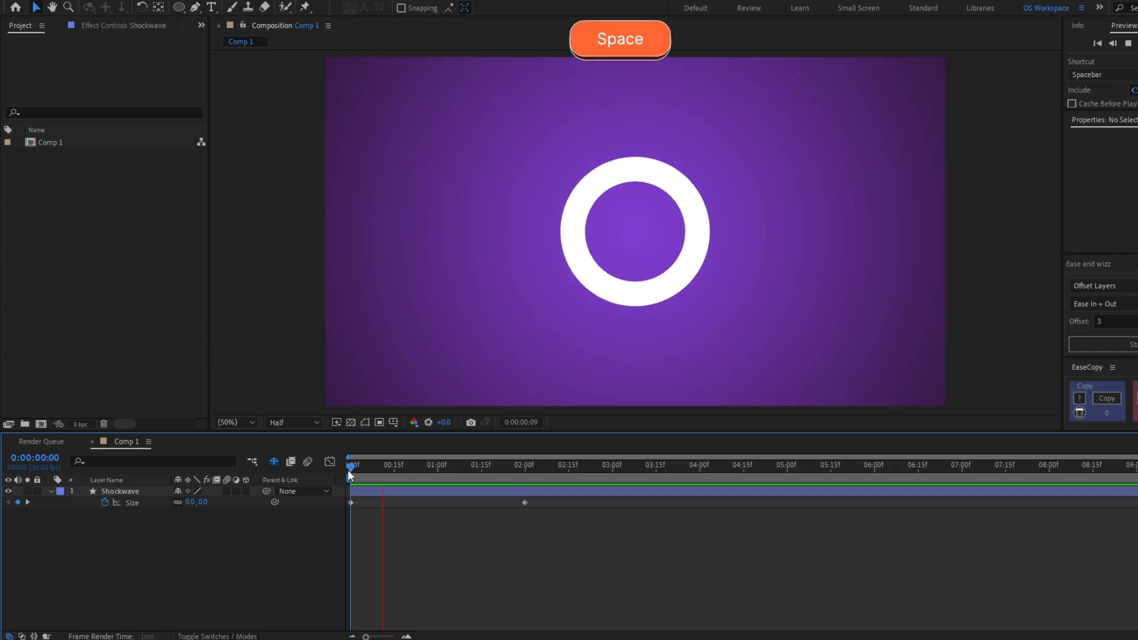
- Apply Gaussian Blur with a blurriness of 66.2 to the Shockwave layer at 0:00:01:01, and collapse the layer's properties
left_click_drag(348, 470, 440, 468)
left_click(436, 492)
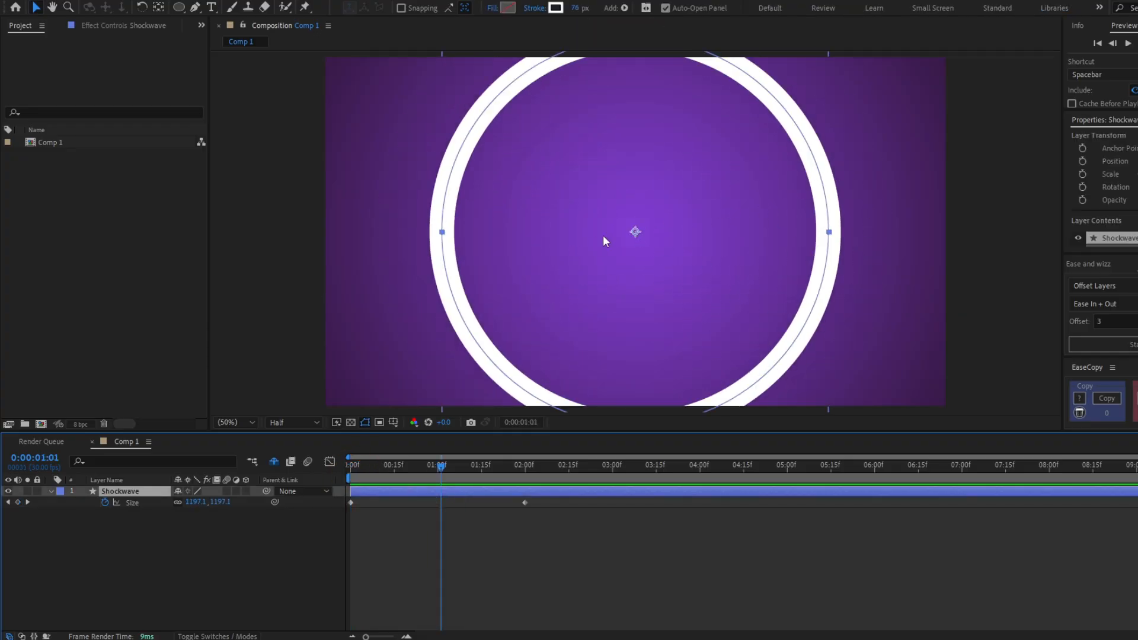
key("F3")
key("ctrl+space")
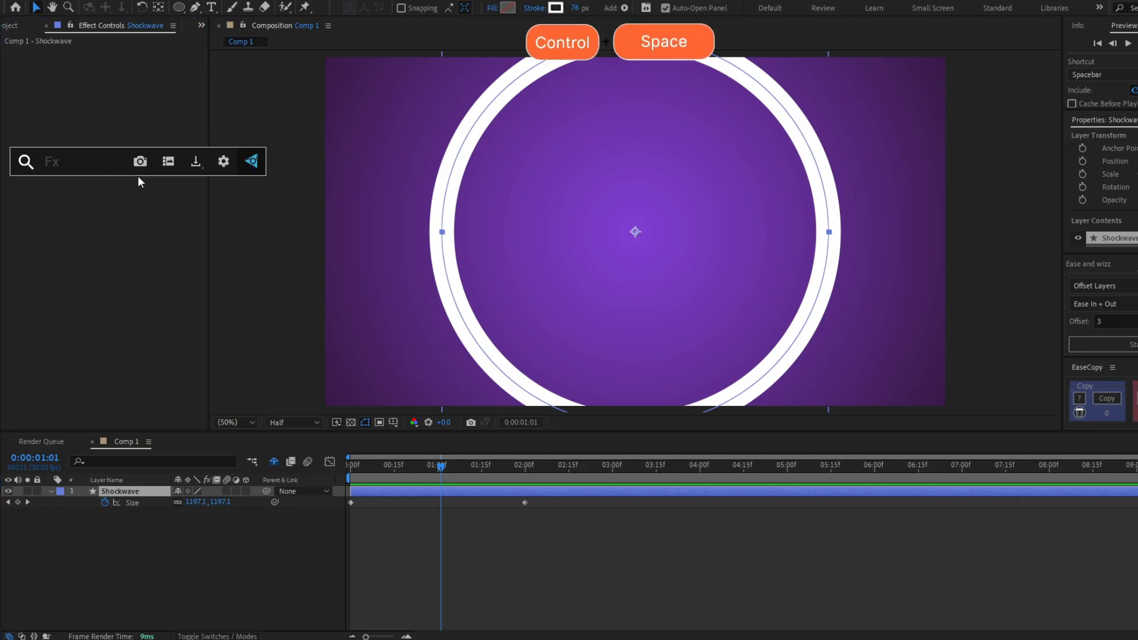
type("gau")
key("Return")
left_click_drag(121, 63, 526, 51)
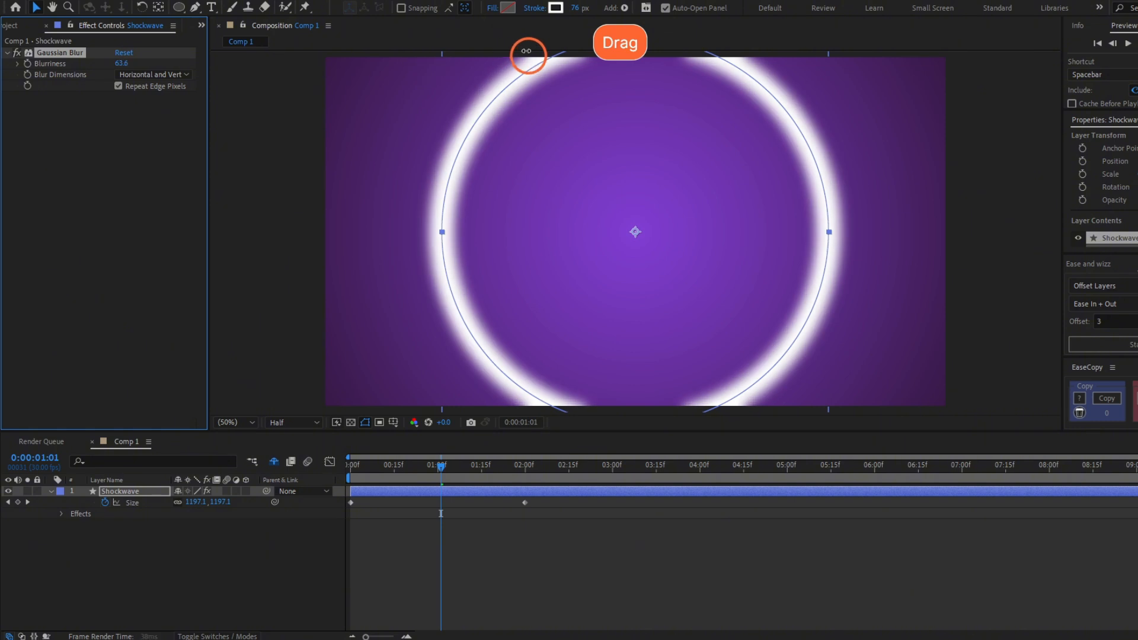
left_click(133, 491)
key("u")
left_click(145, 531)
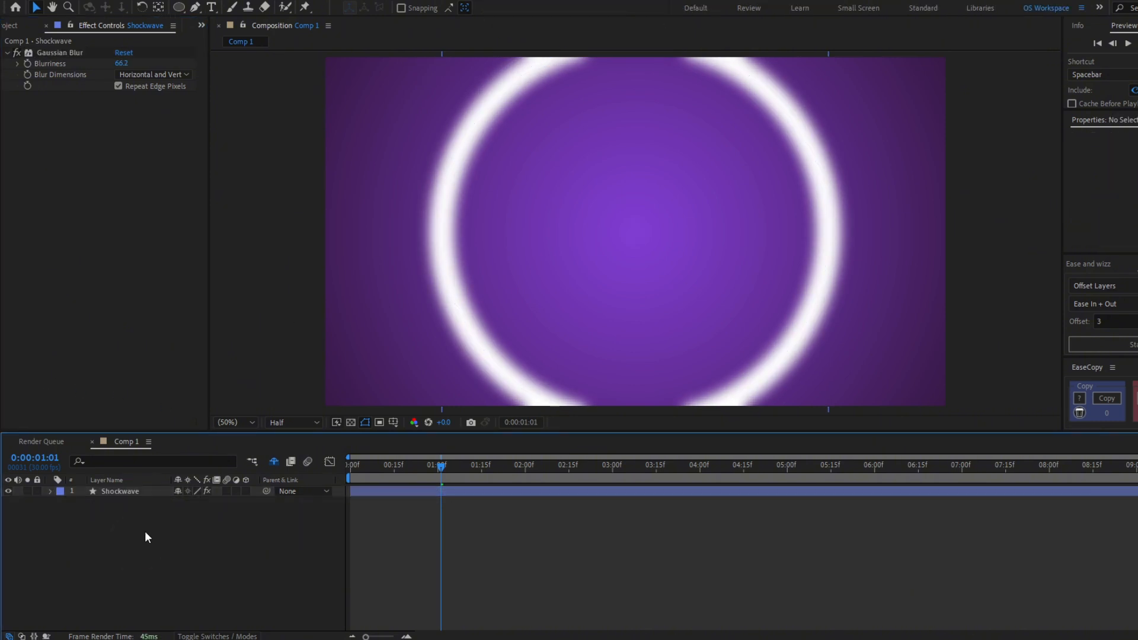
- Create an adjustment layer above Shockwave and apply the Displacement Map effect to it
left_click(129, 492)
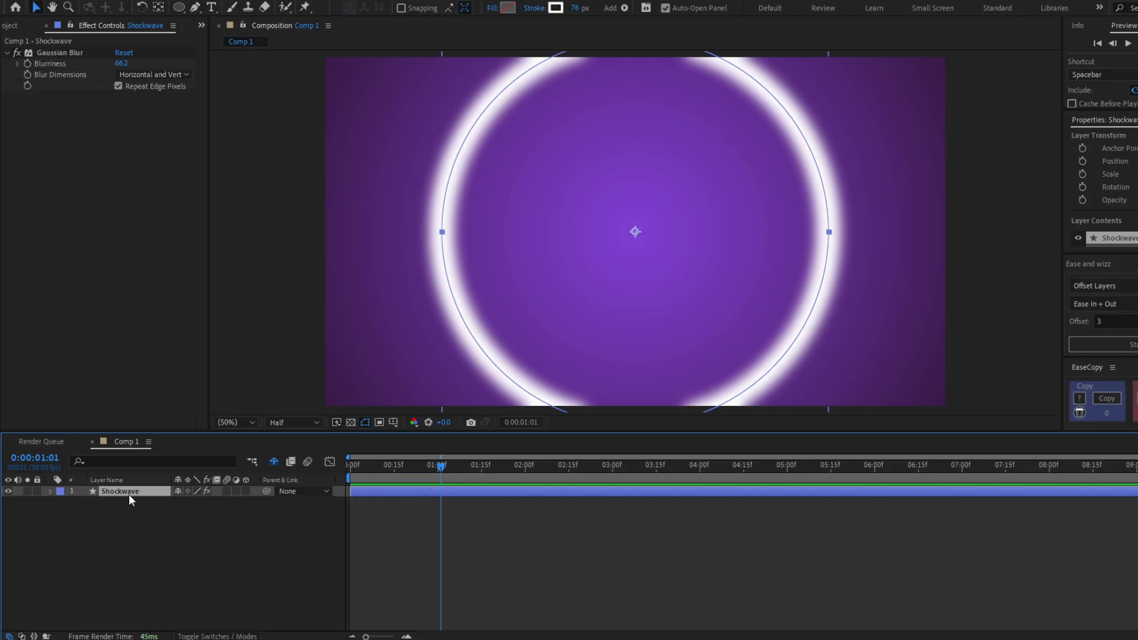
key("ctrl+alt+y")
key("ctrl+space")
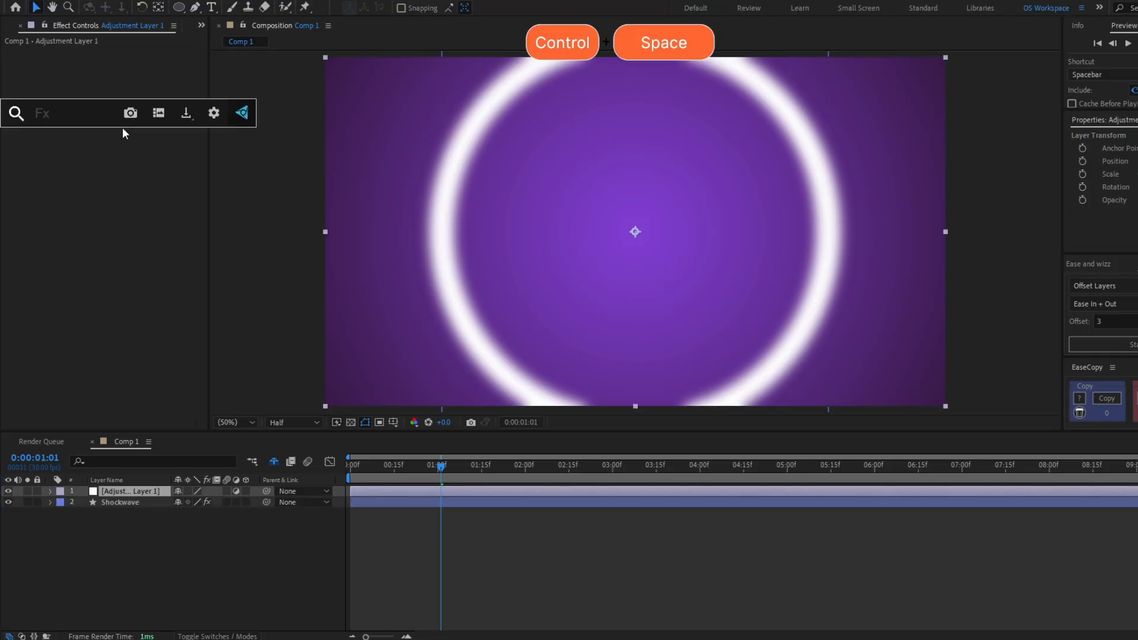
type("displac")
key("Return")
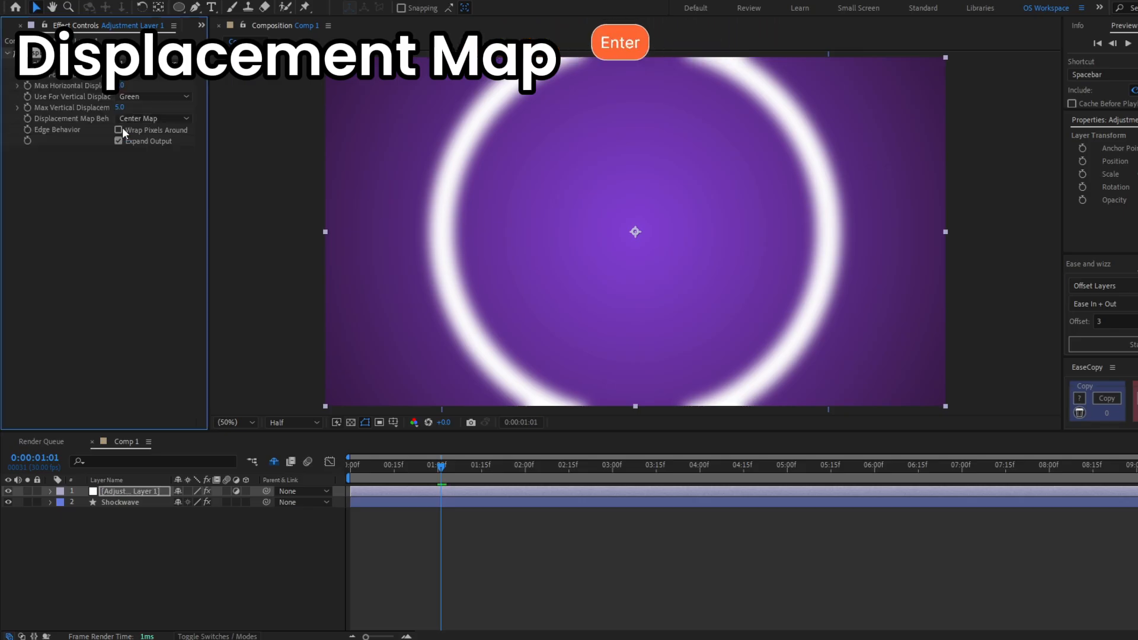
- Set the displacement map layer to Shockwave and have it read the layer's Effects & Masks
left_click(138, 62)
left_click(148, 106)
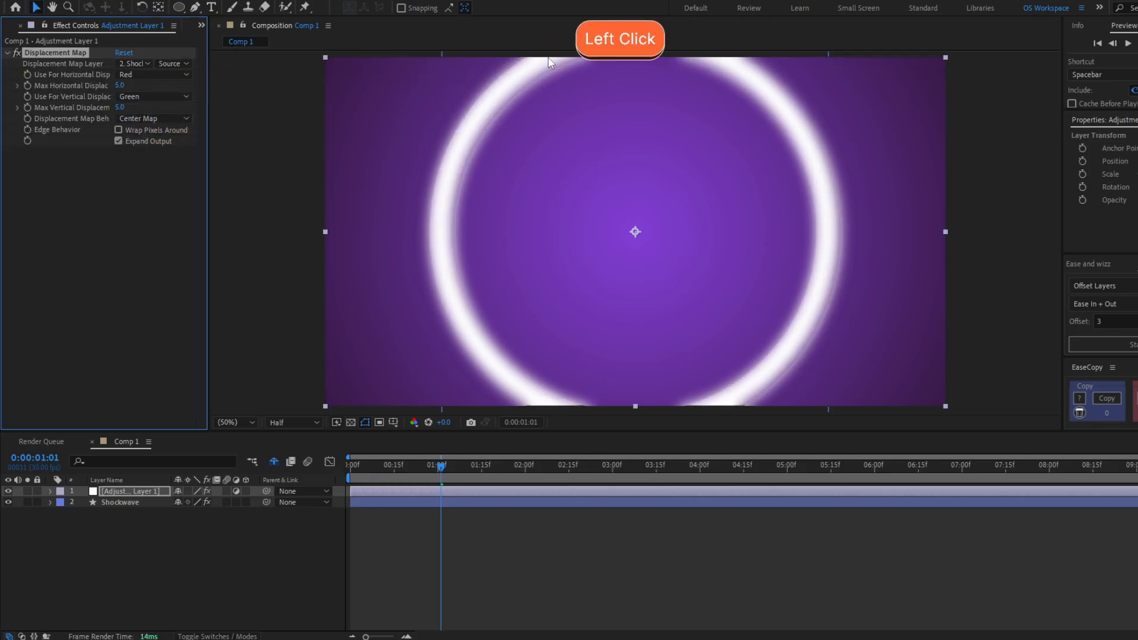
left_click(159, 64)
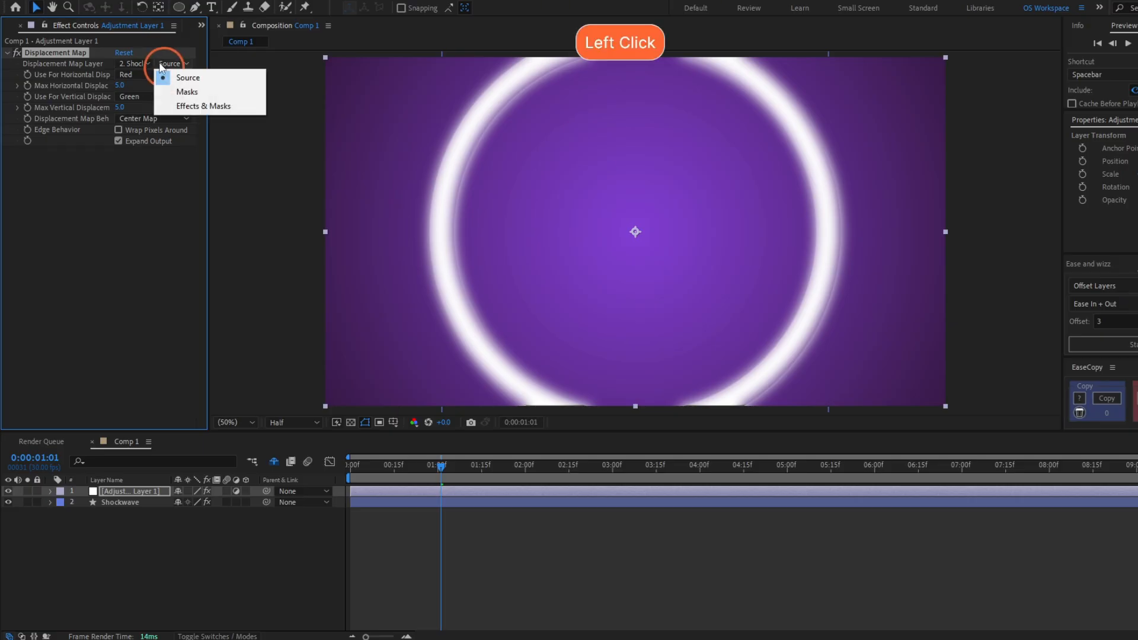
left_click(193, 106)
left_click(115, 503)
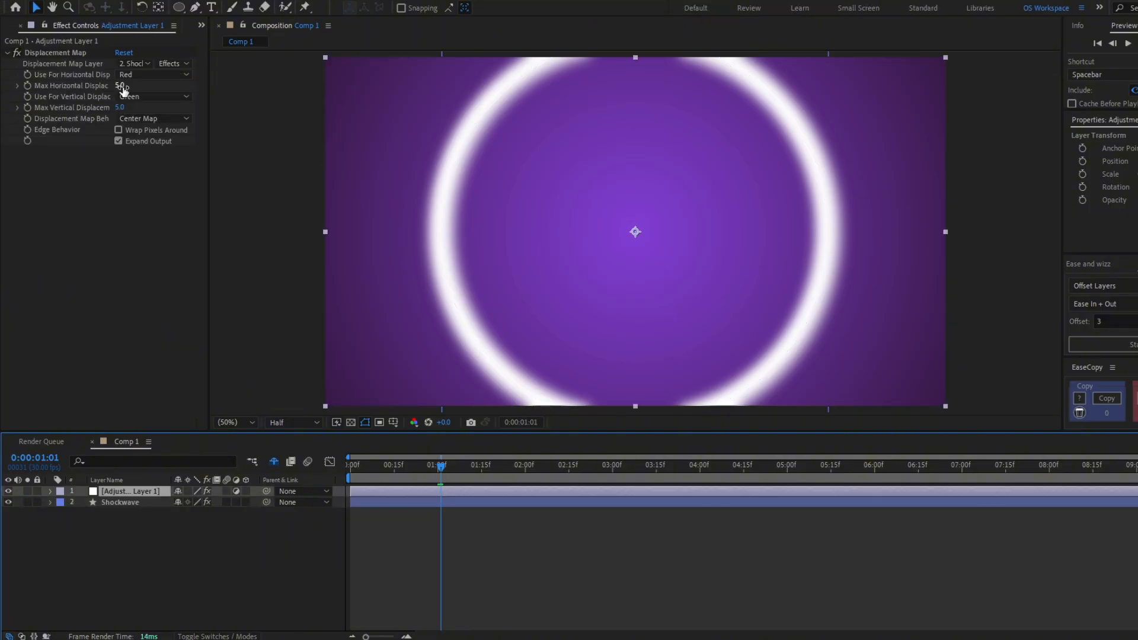
left_click_drag(122, 88, 232, 109)
key("ctrl+z")
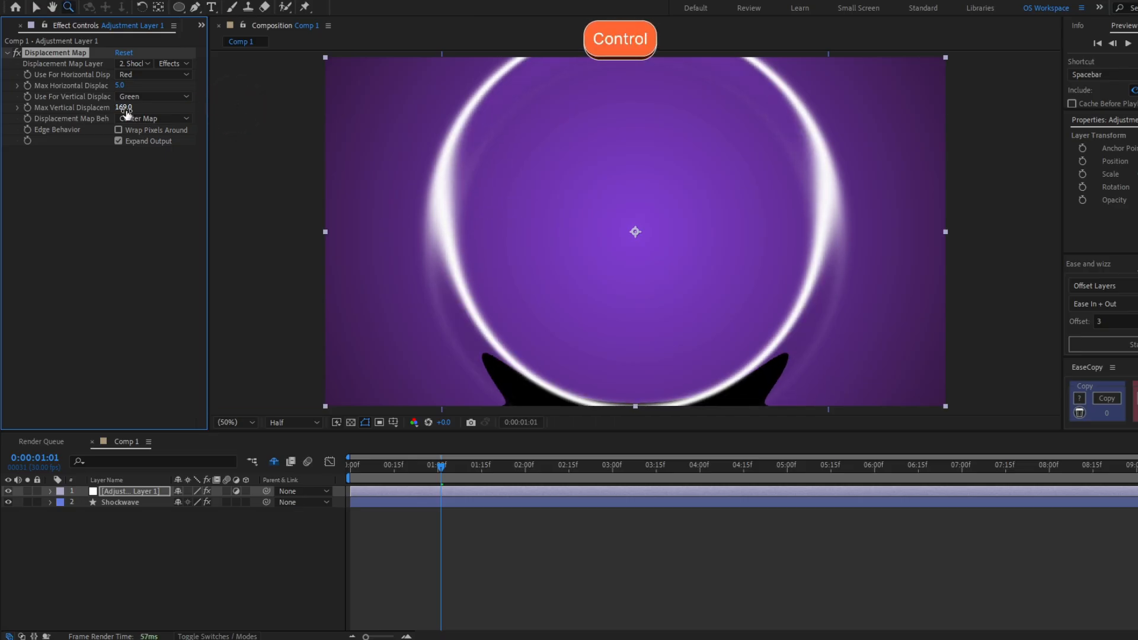
key("ctrl+z")
- Set the Displacement Map's maximum vertical displacement to 85 and inspect the lower edge of the composition
left_click_drag(124, 109, 166, 105)
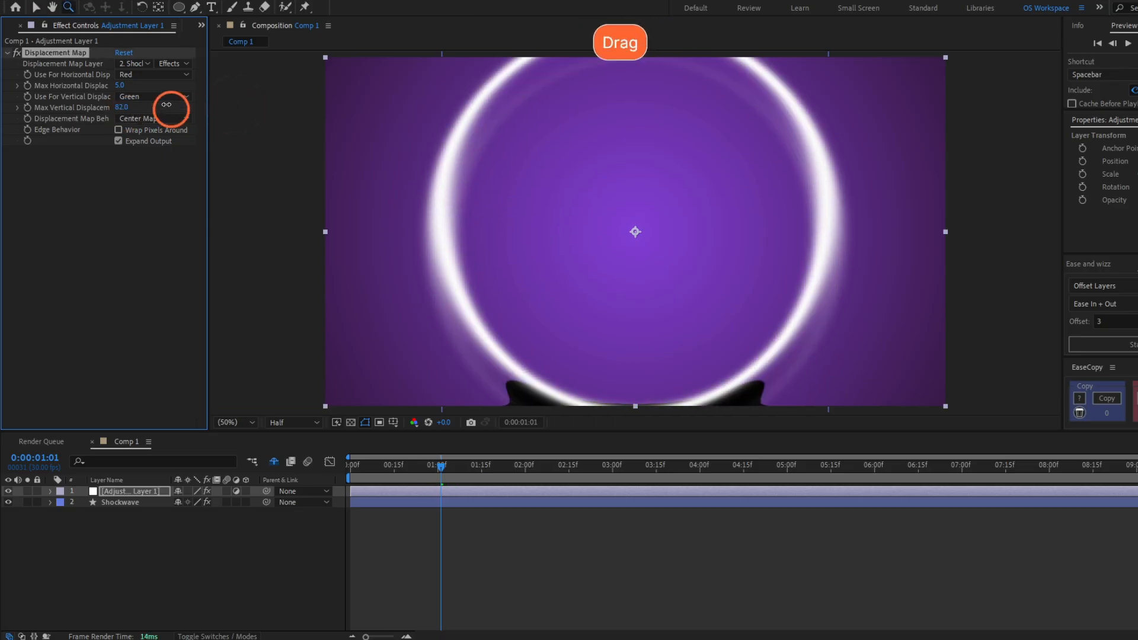
left_click_drag(698, 281, 681, 97)
scroll(730, 210, "up", 1)
left_click_drag(731, 202, 614, 298)
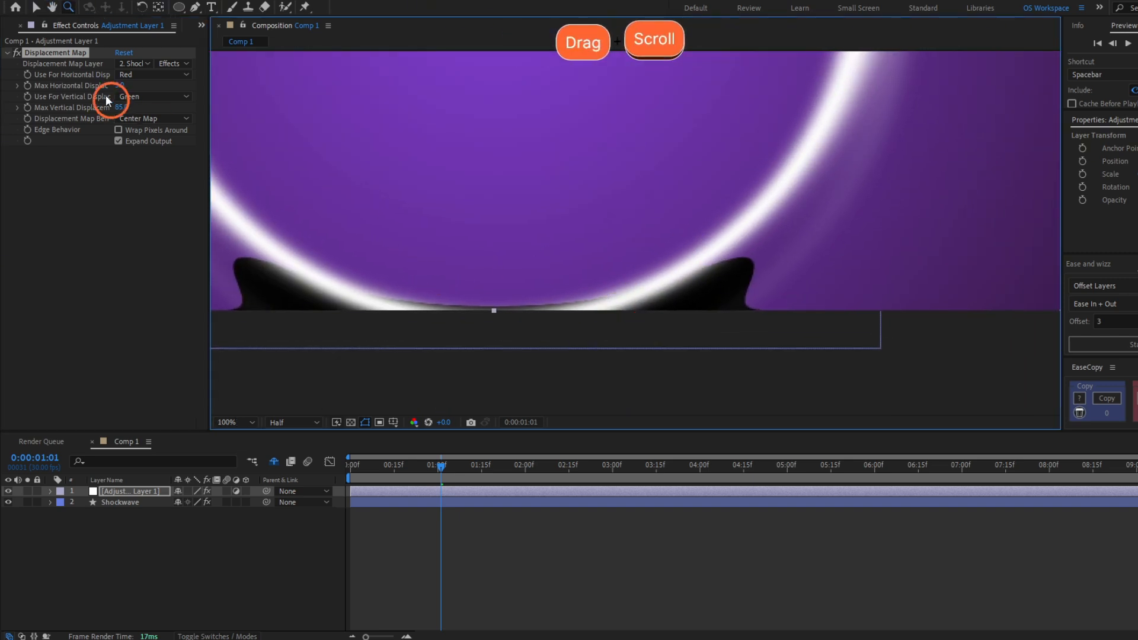
- Add Motion Tile above Displacement Map on the adjustment layer, with output width and height 200 and Mirror Edges enabled
key("v")
key("ctrl+space")
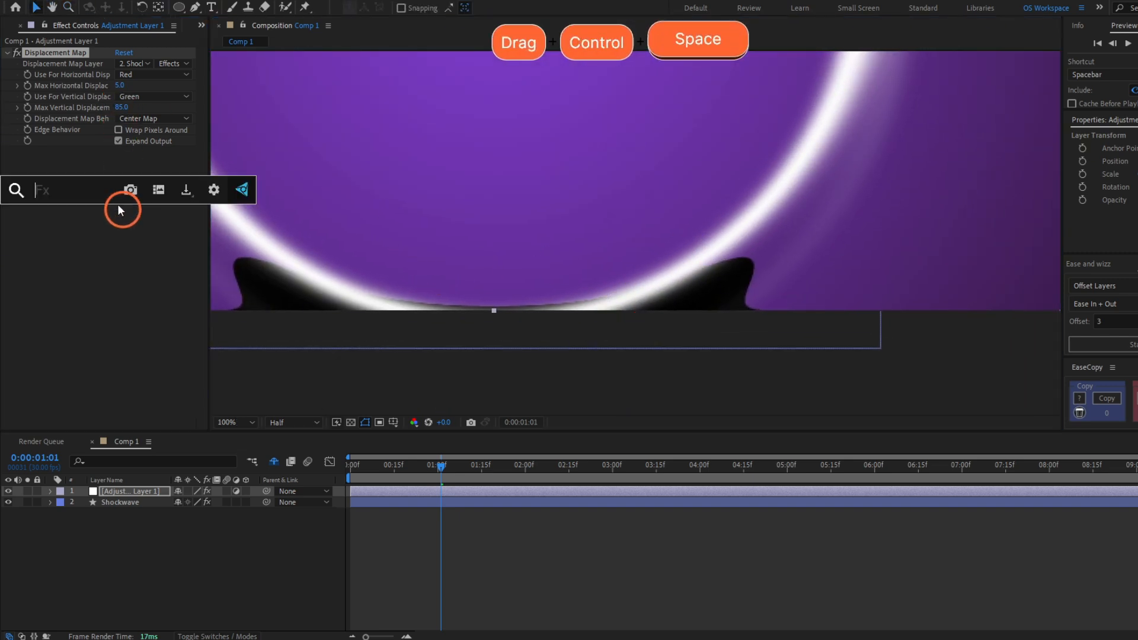
type("motin")
key("Return")
left_click_drag(44, 151, 48, 54)
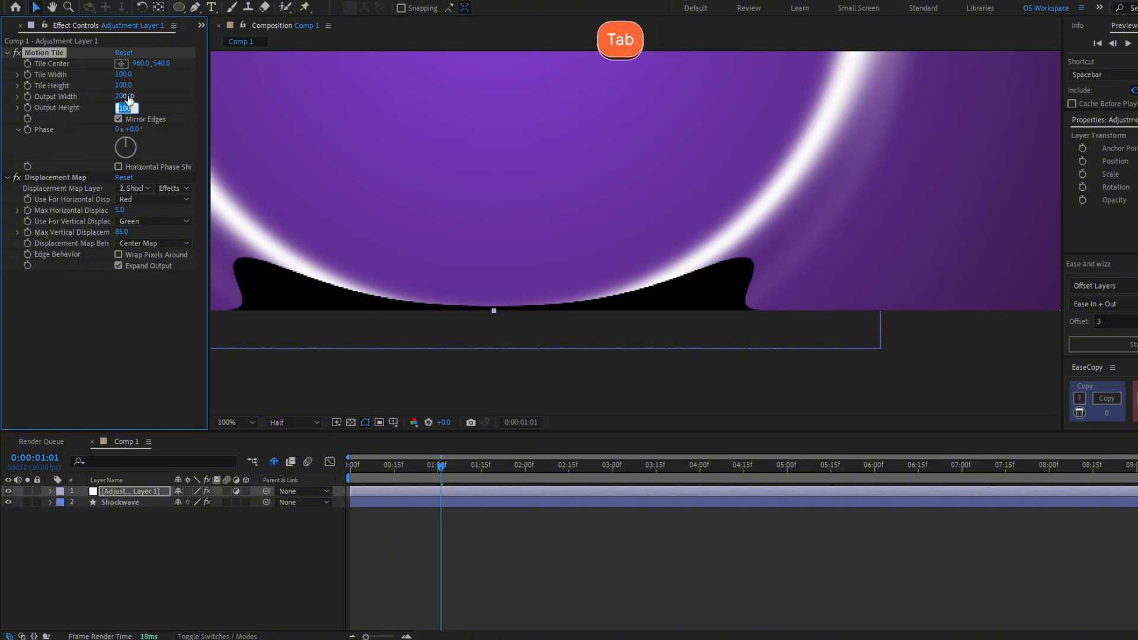
left_click(501, 234)
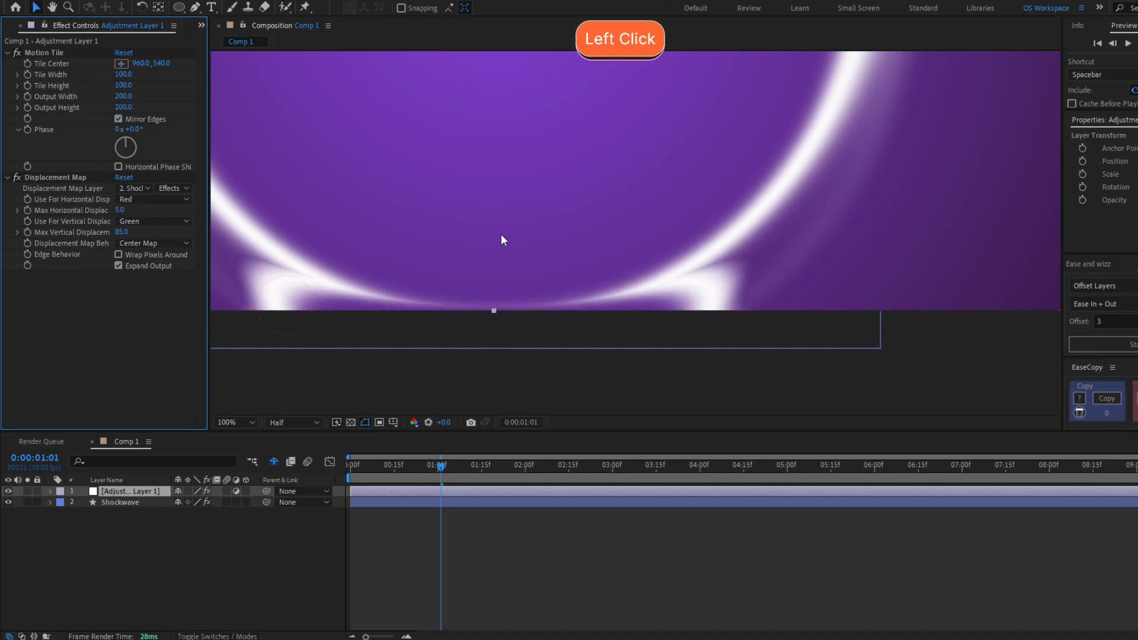
scroll(634, 170, "down", 2)
left_click_drag(634, 170, 656, 233)
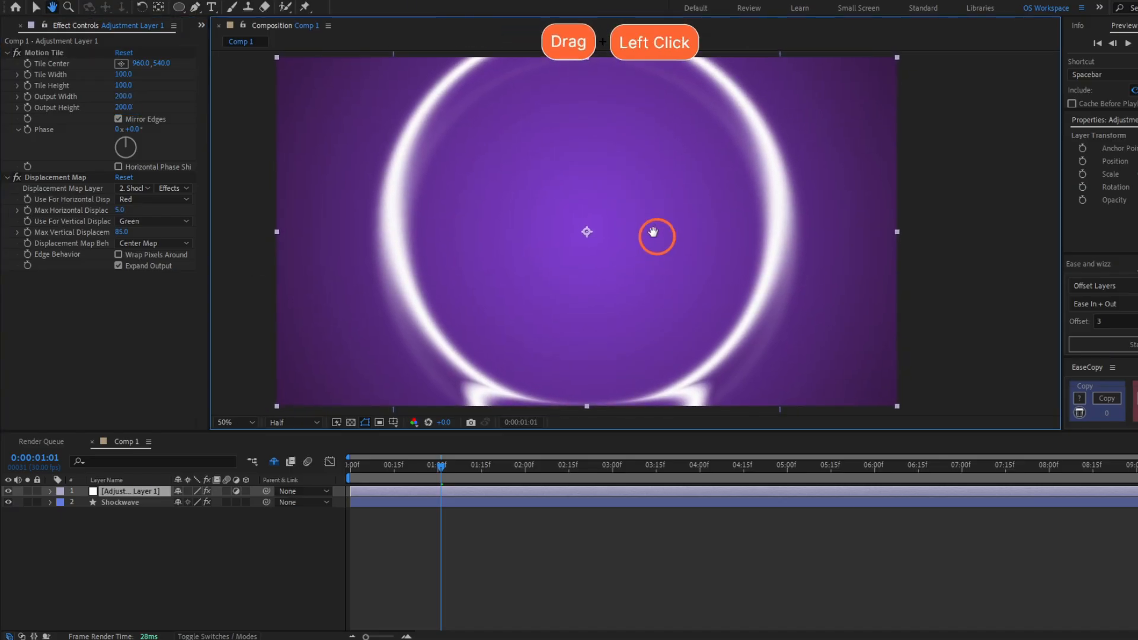
- Rename the adjustment layer to Displacement and preview the animation from the start
left_click(159, 491)
key("Return")
type("D")
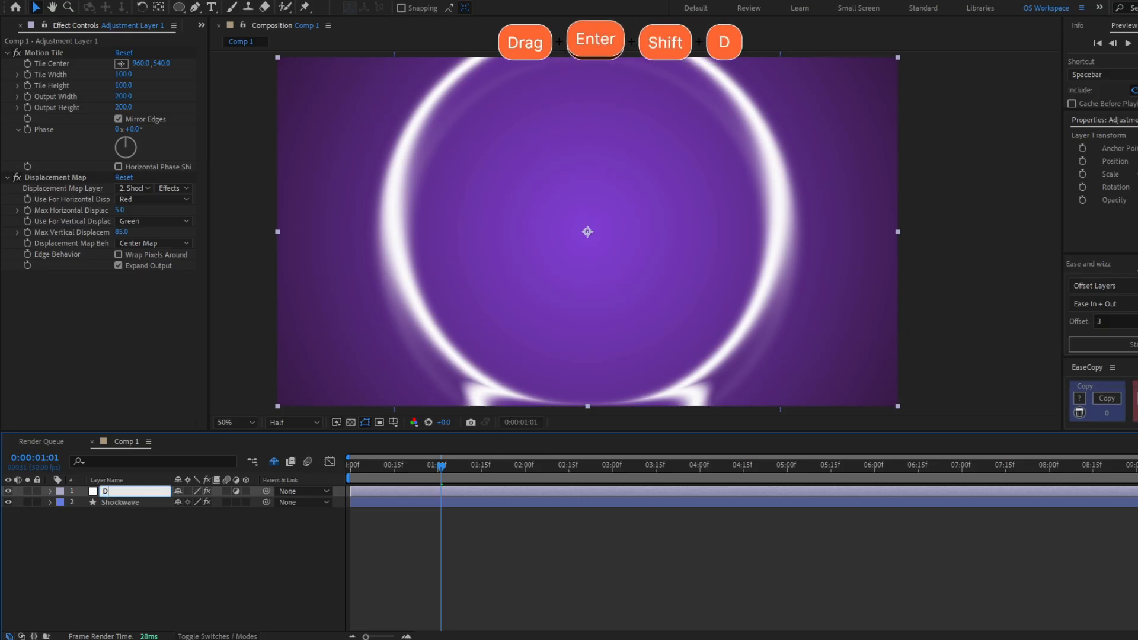
type("isplacement")
key("Return")
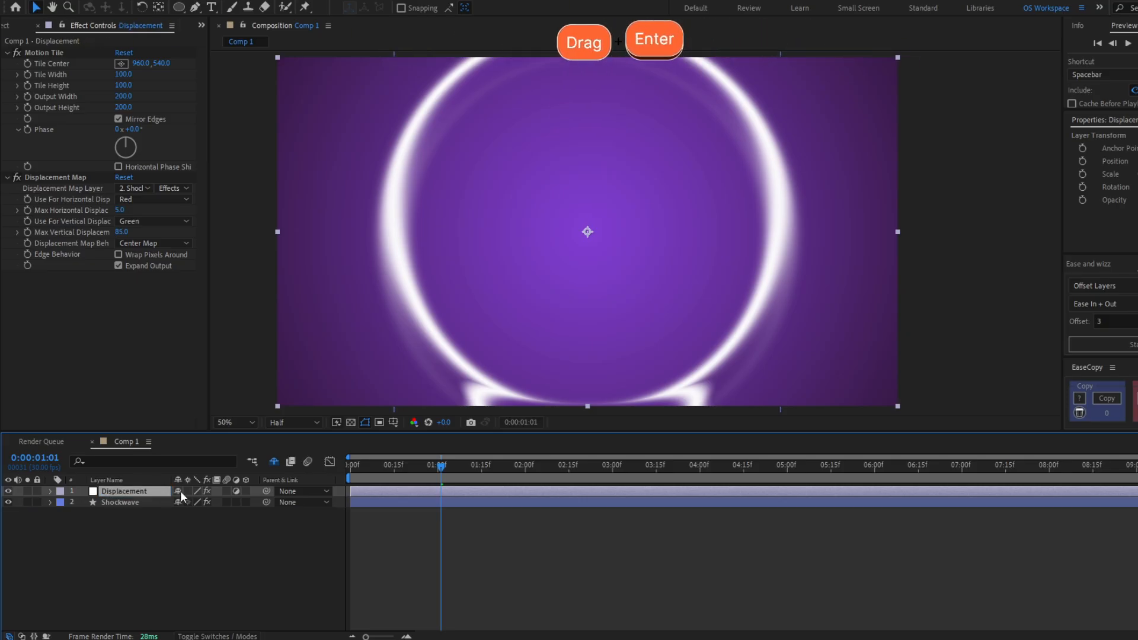
left_click_drag(380, 467, 333, 475)
key("space")
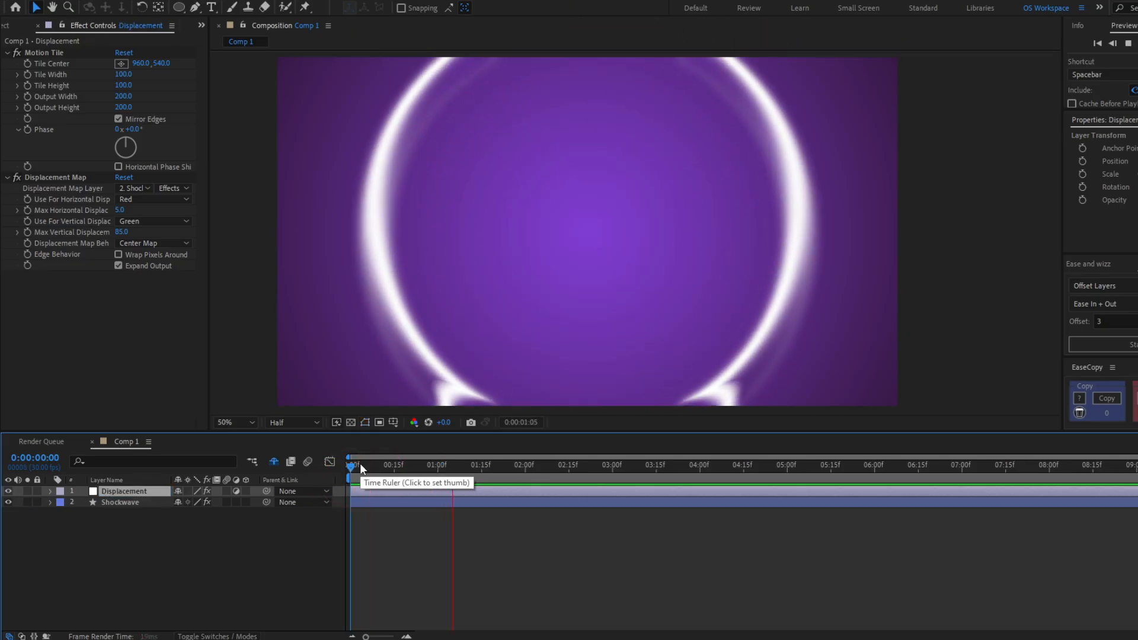
- Ease the Shockwave layer's final Size keyframe at 2 seconds and lengthen its incoming influence so the expansion slows down gradually
left_click(456, 501)
left_click(456, 504)
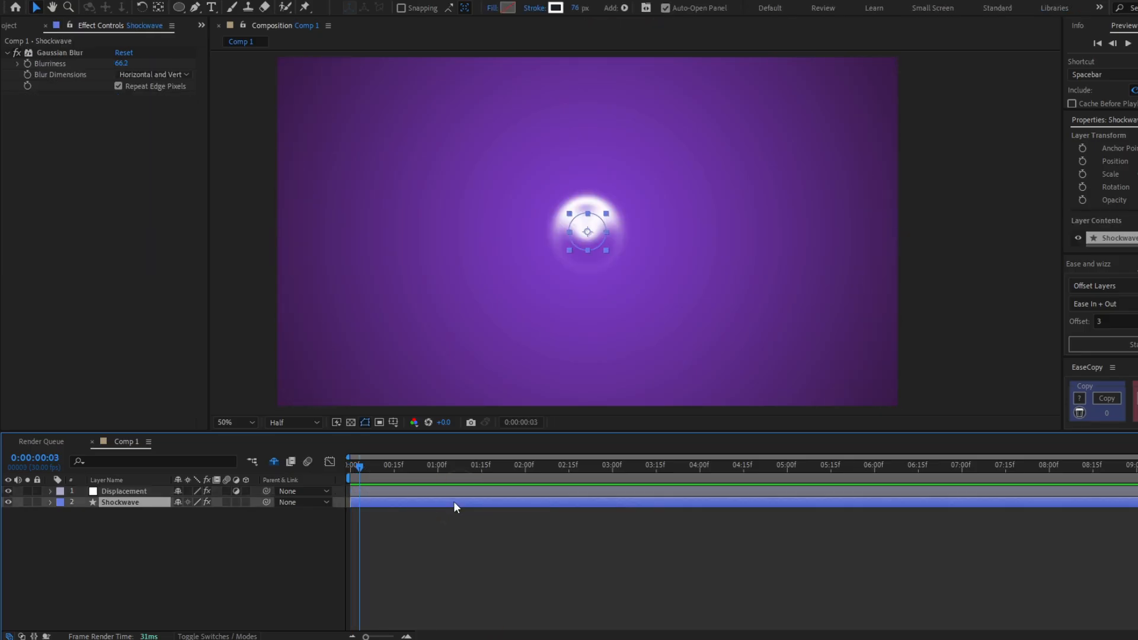
key("u")
left_click_drag(403, 471, 539, 514)
left_click(525, 515)
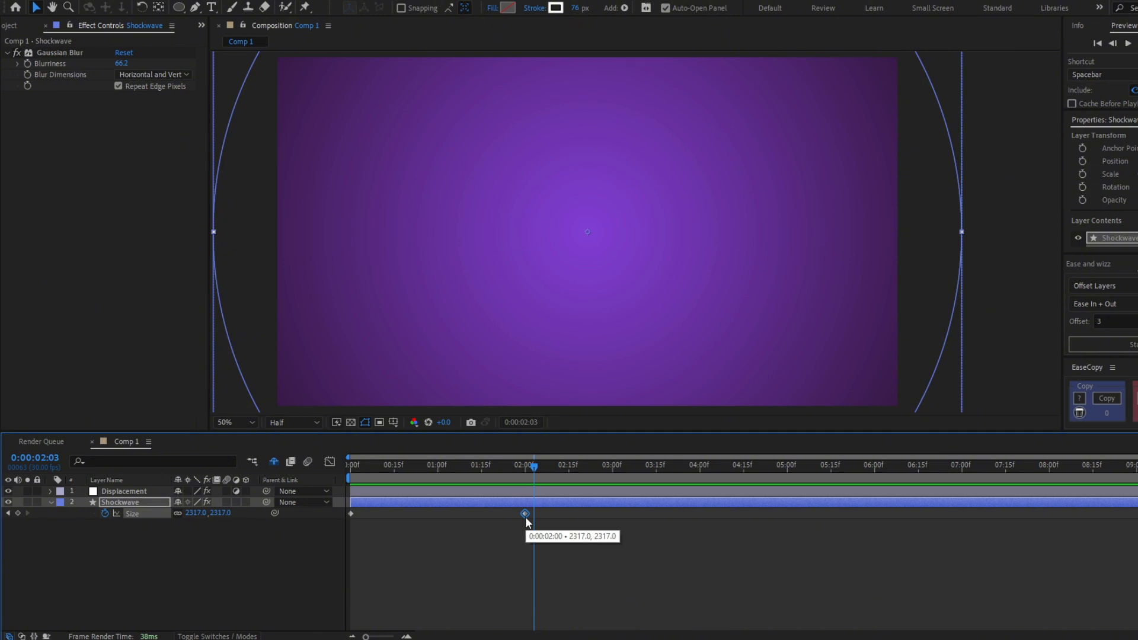
key("F9")
left_click(330, 461)
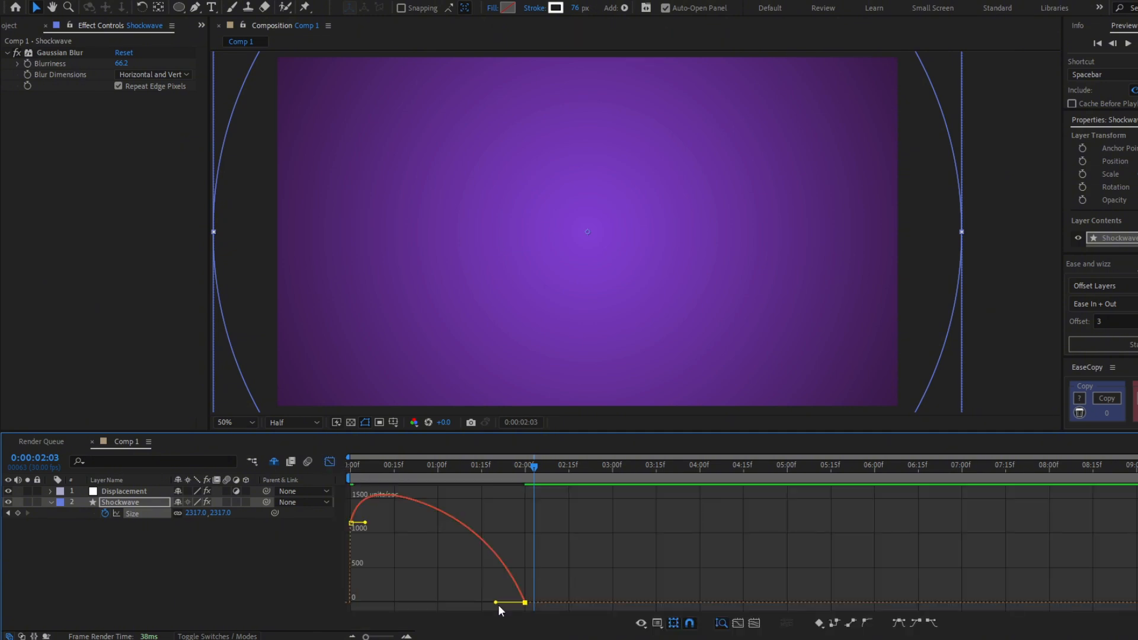
left_click_drag(498, 604, 454, 603)
left_click(332, 463)
- Preview the eased shockwave animation and scrub through its first second to inspect how the ring expands
key("space")
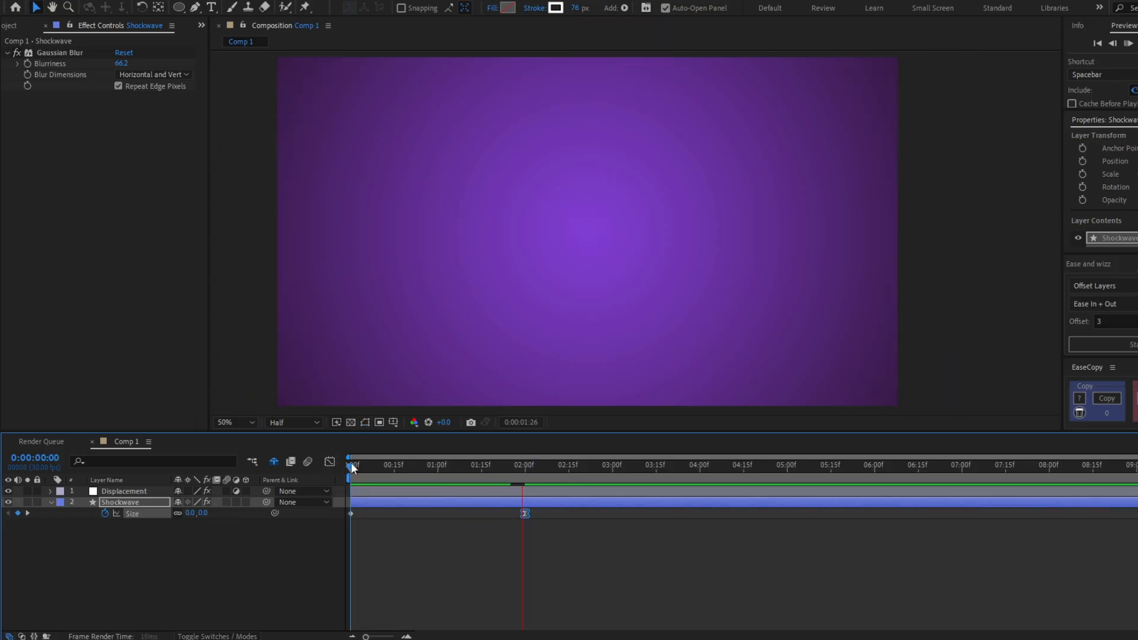
key("space")
left_click_drag(351, 465, 420, 468)
left_click(423, 512)
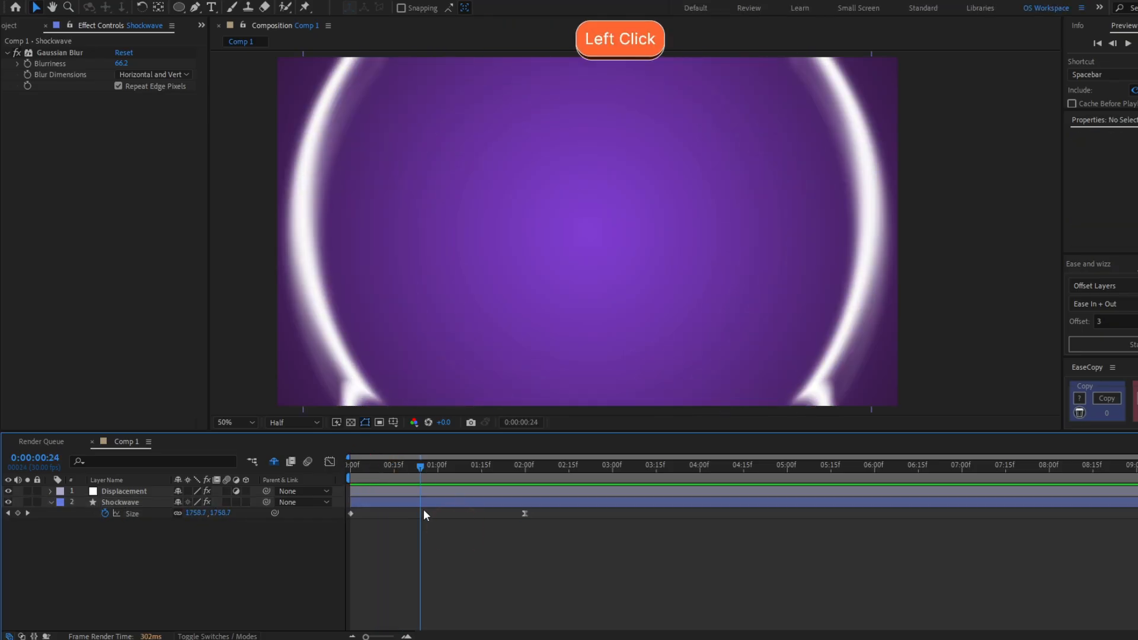
left_click(411, 505)
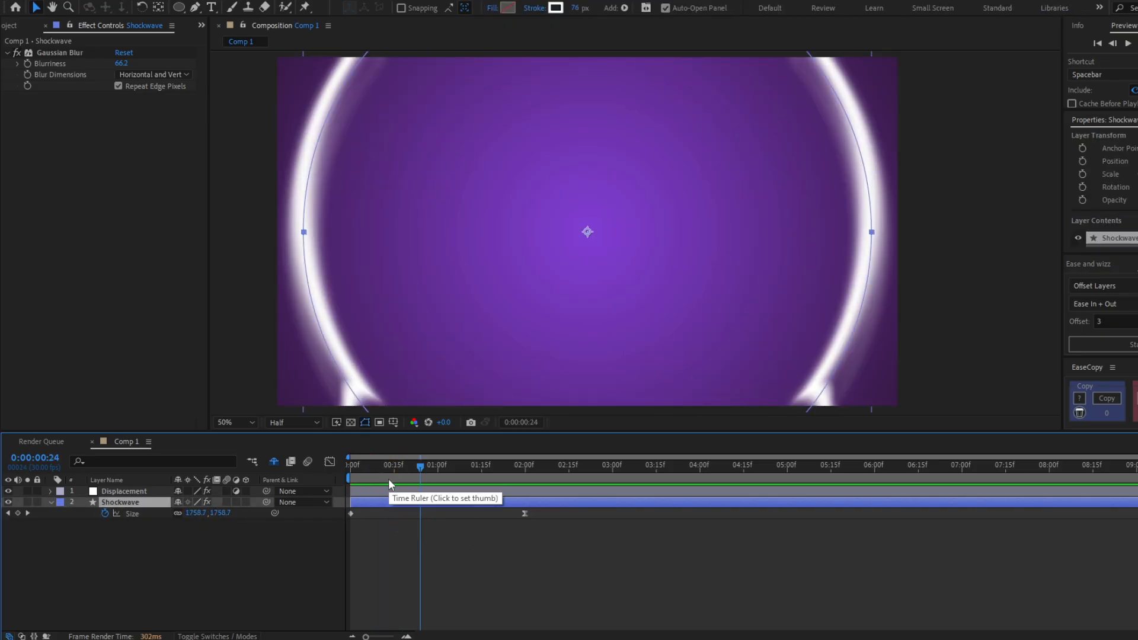
left_click_drag(368, 469, 350, 467)
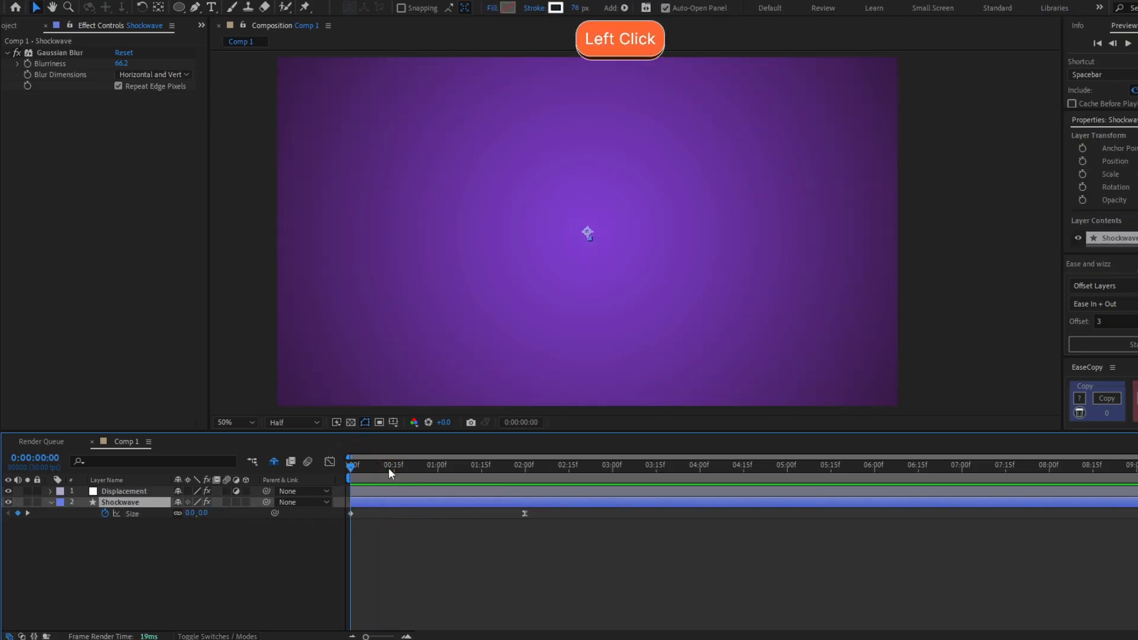
left_click(373, 467)
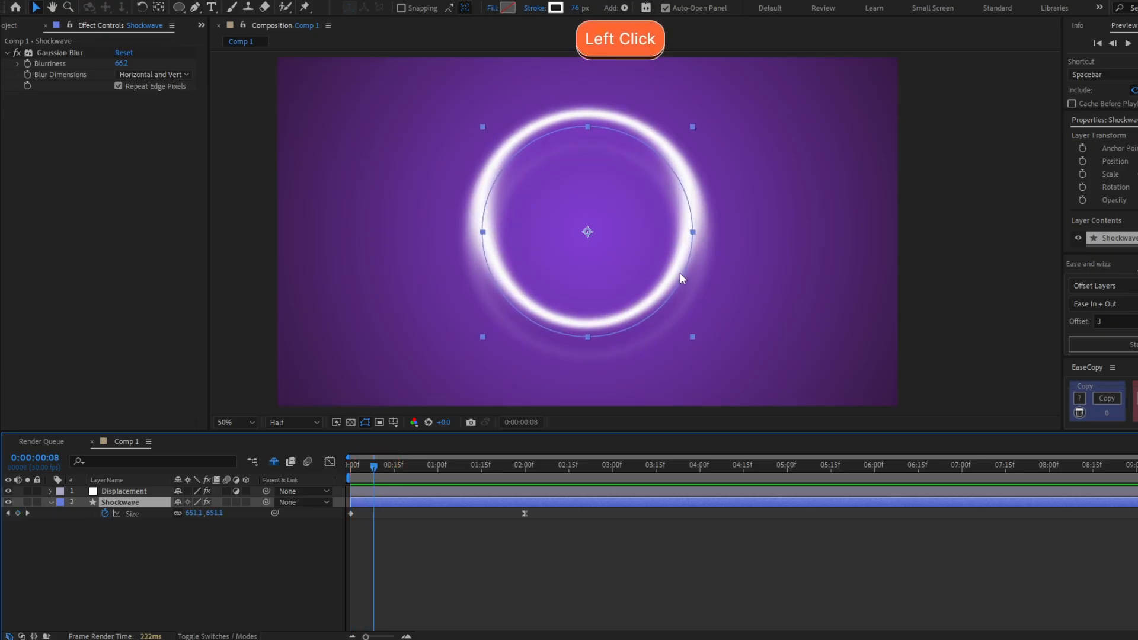
- Add a Stroke Width keyframe to the Shockwave layer at 0:00 and display all of its keyframed properties
left_click_drag(399, 471, 163, 479)
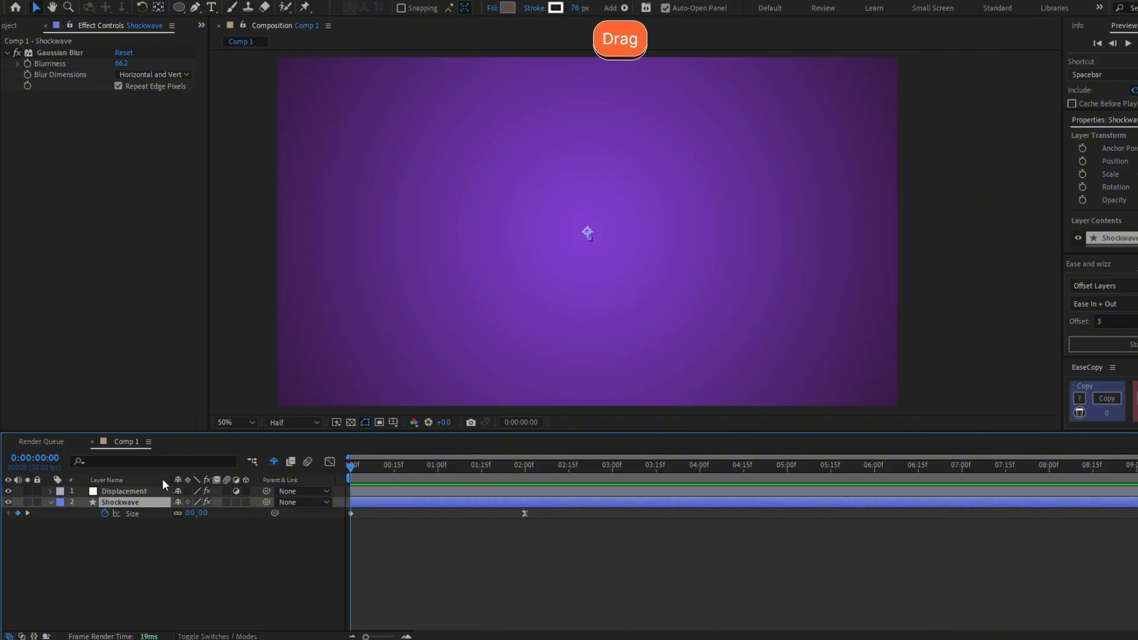
left_click(170, 463)
type("stroke")
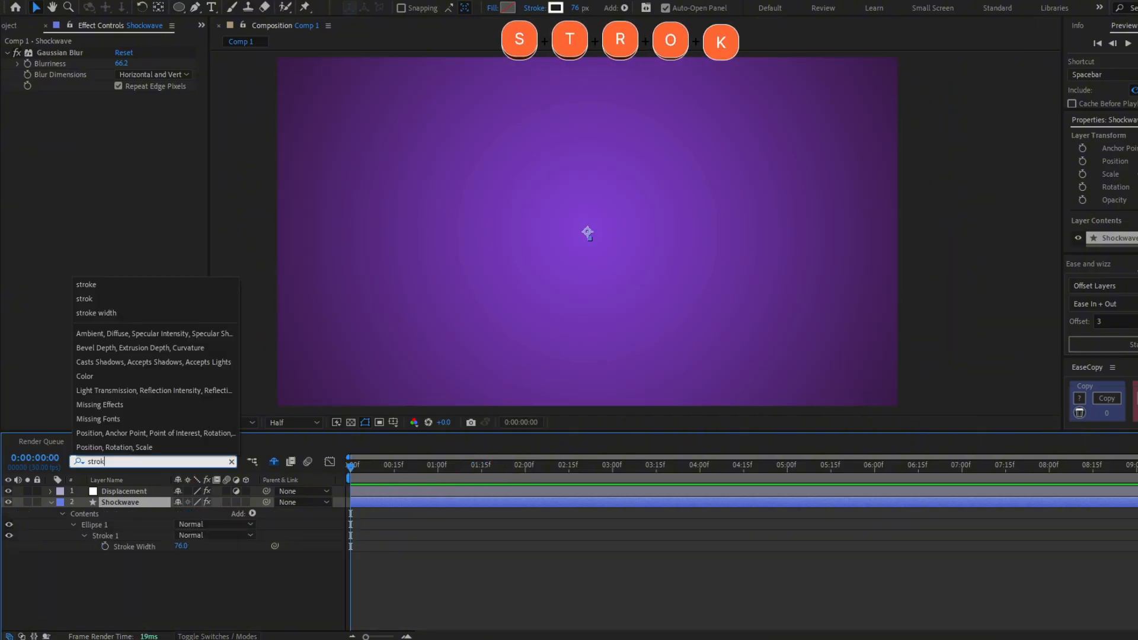
left_click(165, 546)
left_click(106, 546)
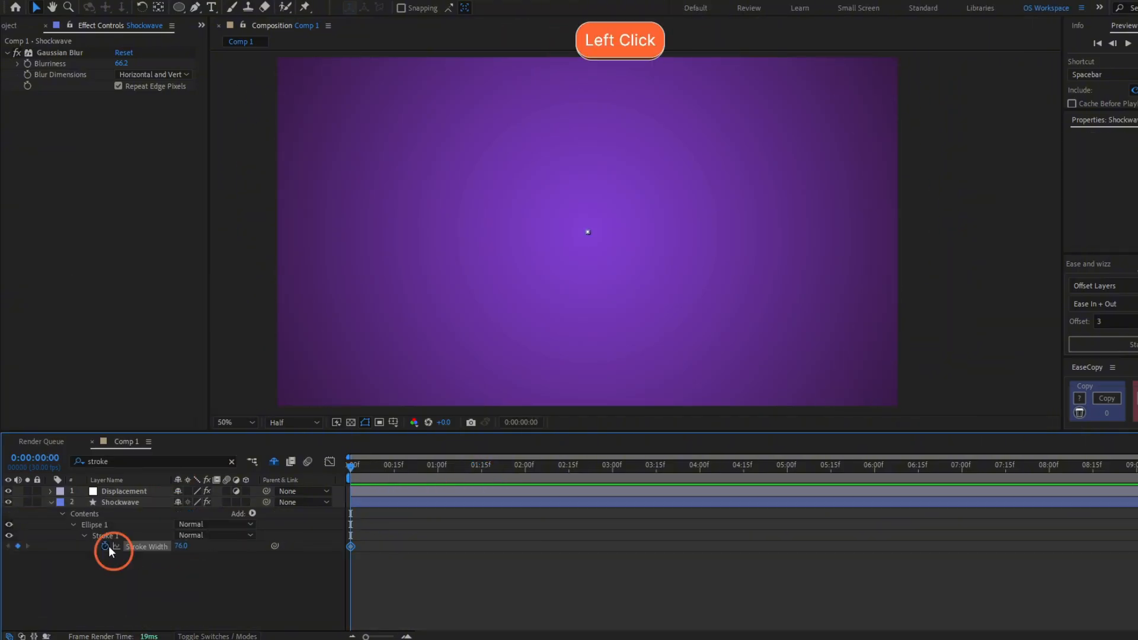
key("u")
- Set the Shockwave layer's Stroke Width to 0 at 2 seconds
left_click_drag(374, 469, 525, 471)
left_click(181, 524)
type("0")
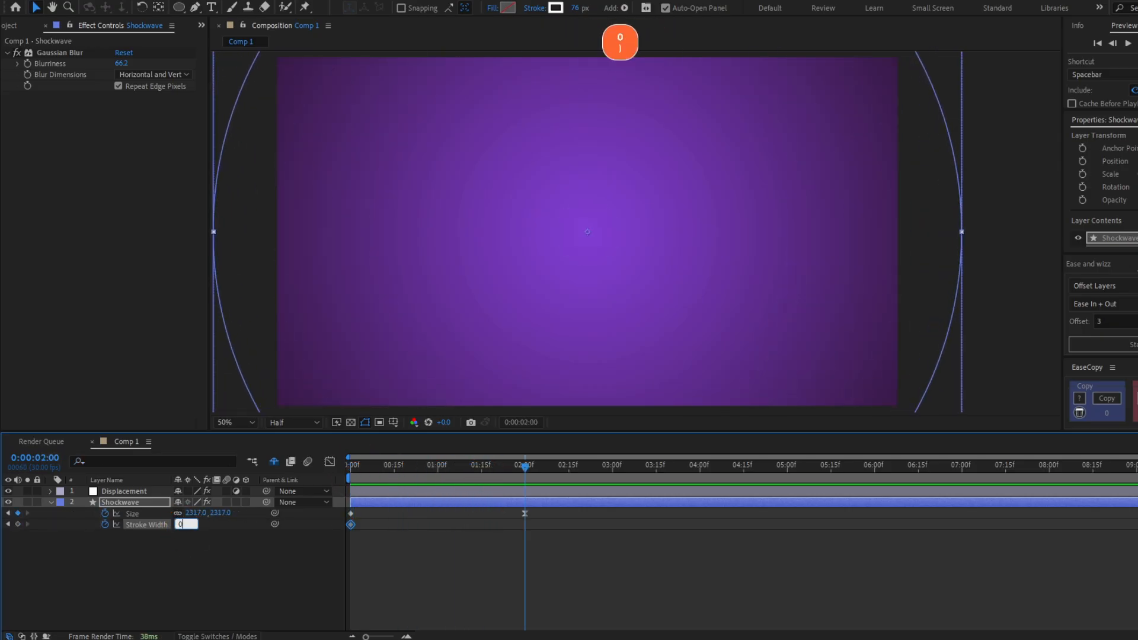
key("Return")
- Ease the final Stroke Width keyframe and extend its incoming influence on the speed graph
key("F9")
left_click(330, 461)
left_click_drag(494, 495, 462, 495)
left_click(330, 461)
left_click(367, 557)
- Preview the thinning ring animation from the start and inspect the frame at 0:08
left_click(349, 466)
key("space")
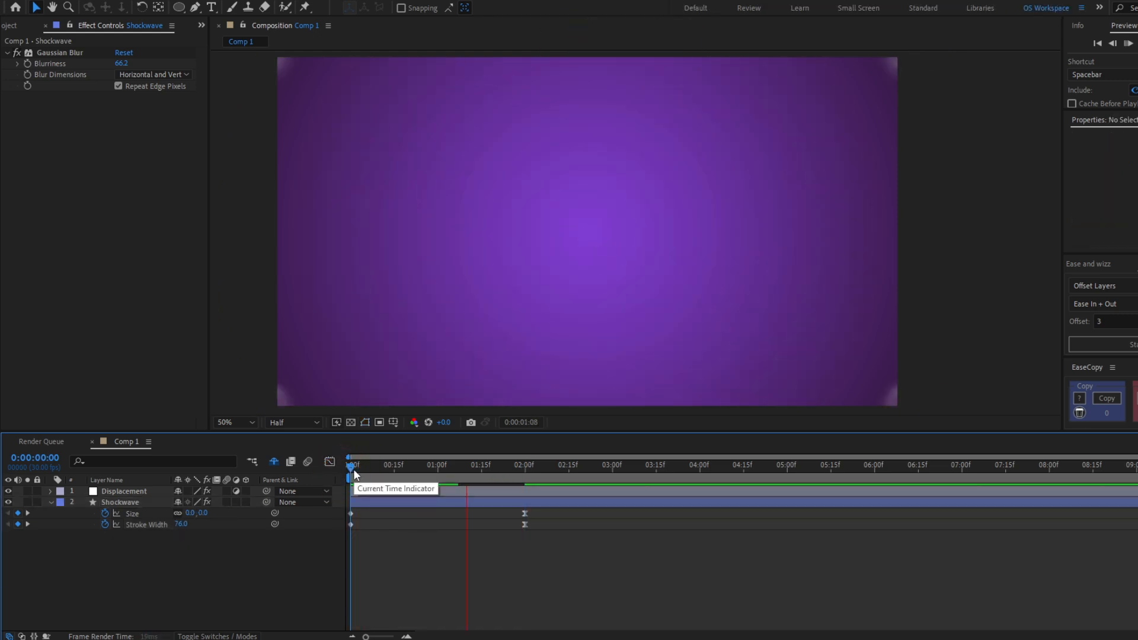
key("space")
left_click(374, 474)
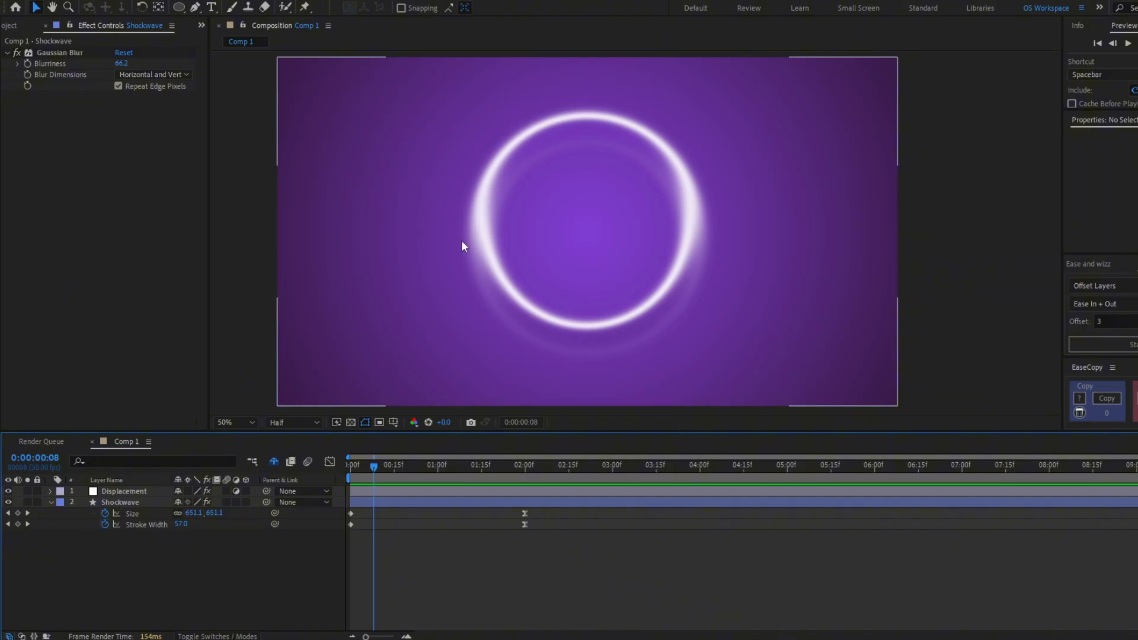
- Add a Bevel and Emboss layer style to the Shockwave layer and set its size to 61
left_click(136, 501)
right_click(135, 501)
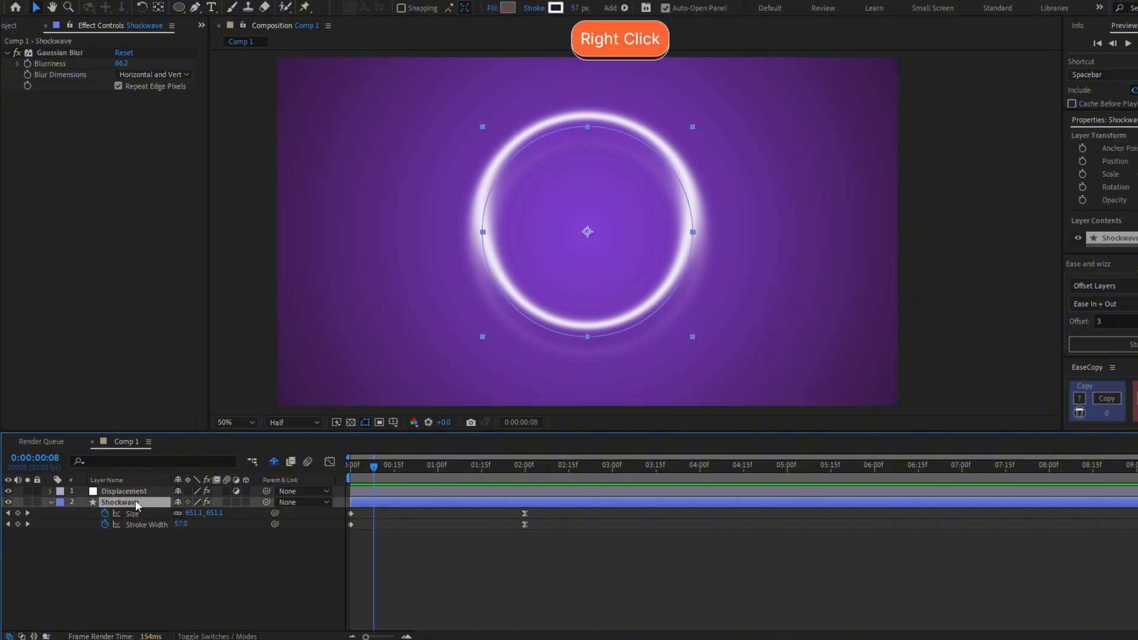
left_click(230, 288)
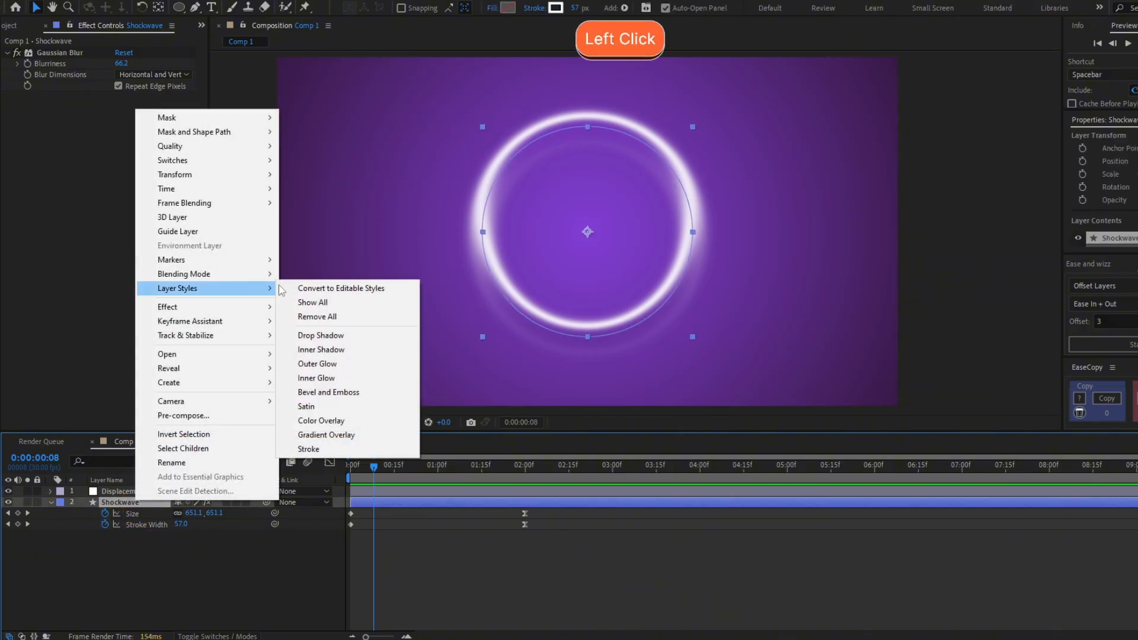
left_click(330, 394)
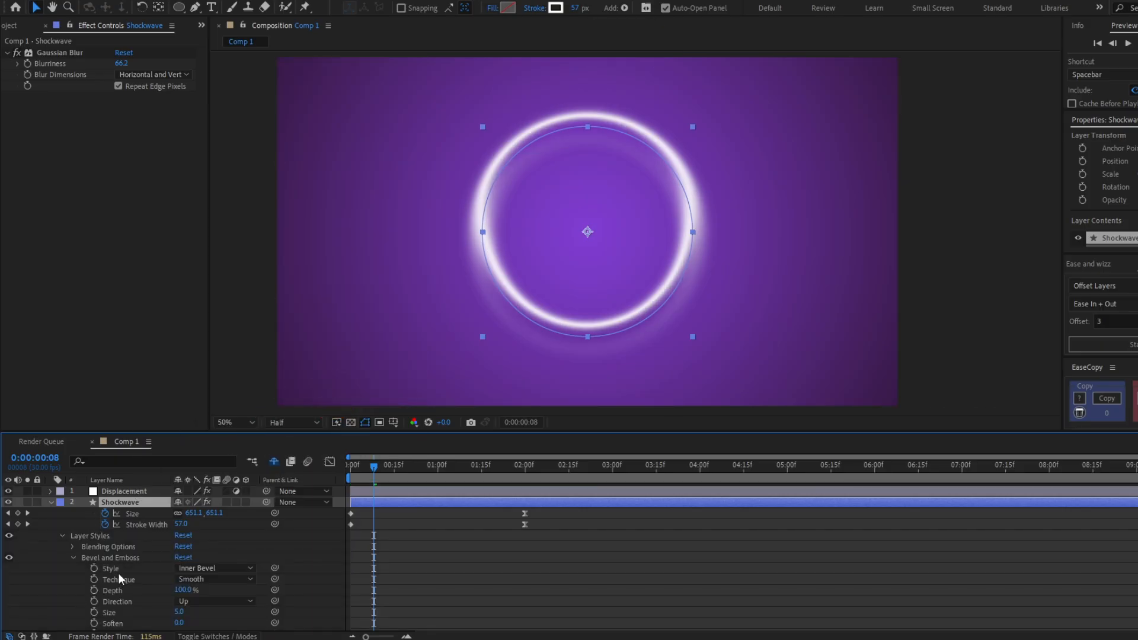
scroll(187, 547, "down", 3)
left_click_drag(179, 546, 229, 547)
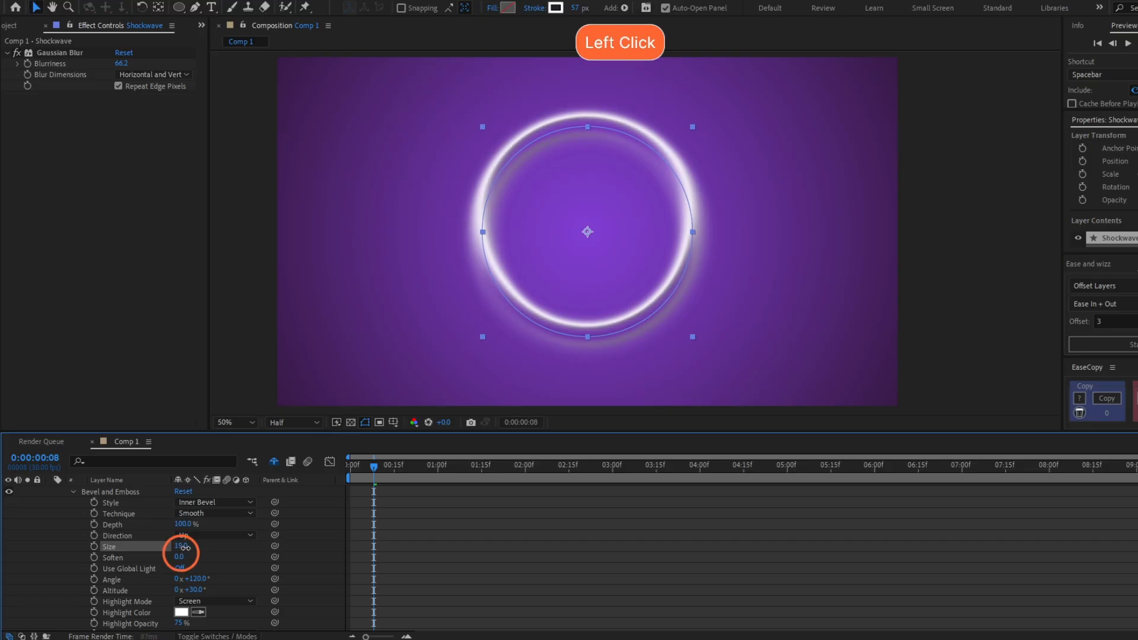
- Try a Soften of 6.9 and an Altitude of 81° on the Bevel and Emboss style, undoing each trial
mouse_move(179, 557)
left_mouse_down()
mouse_move(241, 546)
mouse_move(169, 520)
mouse_move(214, 548)
mouse_move(275, 547)
mouse_move(230, 559)
left_mouse_up()
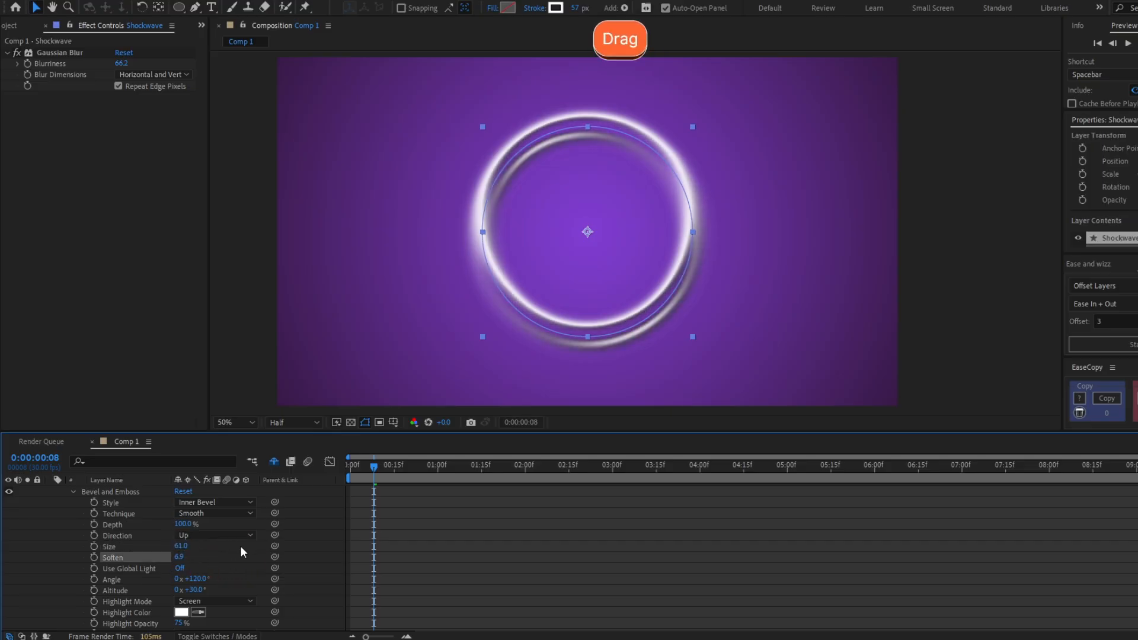
key("ctrl+z")
left_click(411, 568)
scroll(356, 563, "down", 1)
key("ctrl+z")
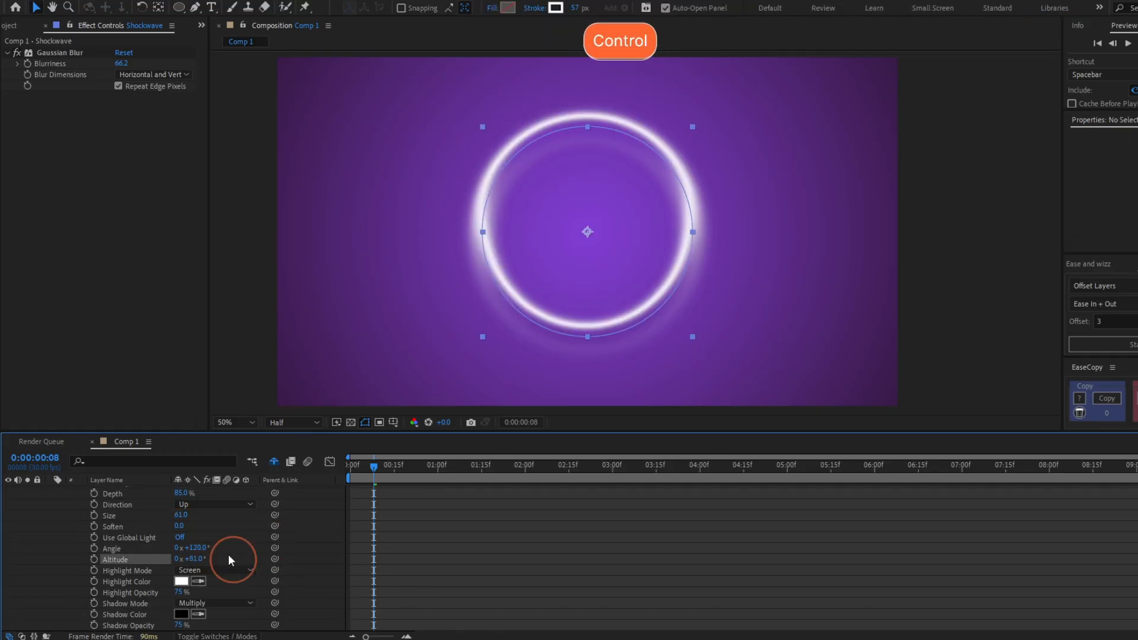
key("ctrl+z")
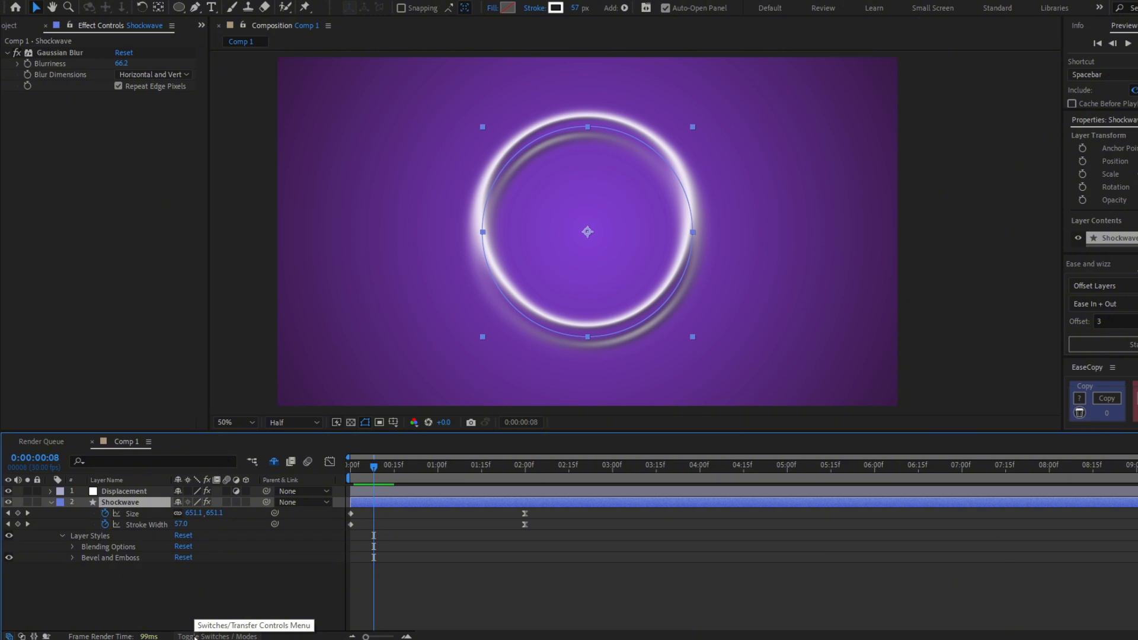
- Set the Shockwave layer's blending mode to Overlay and preview the animation from the start
left_click(196, 636)
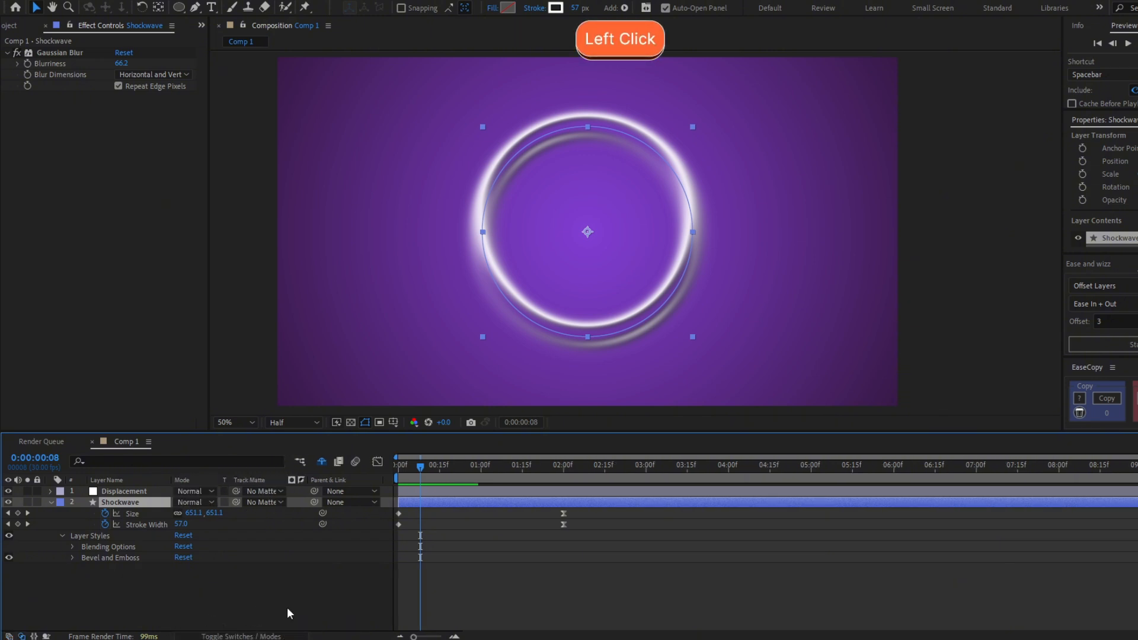
left_click(258, 617)
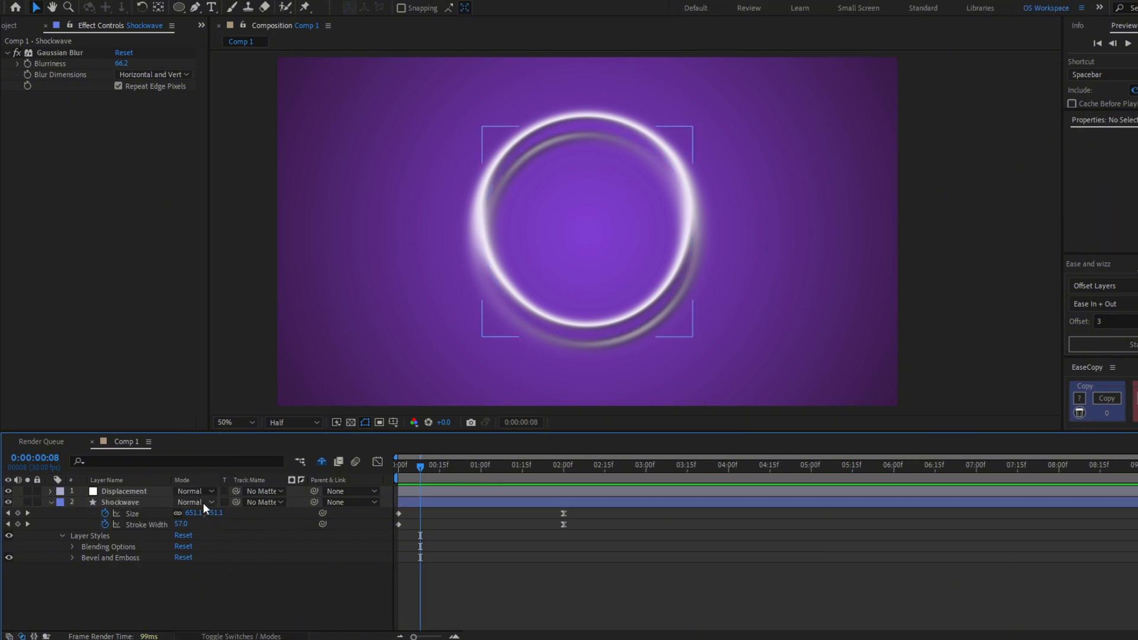
left_click(189, 501)
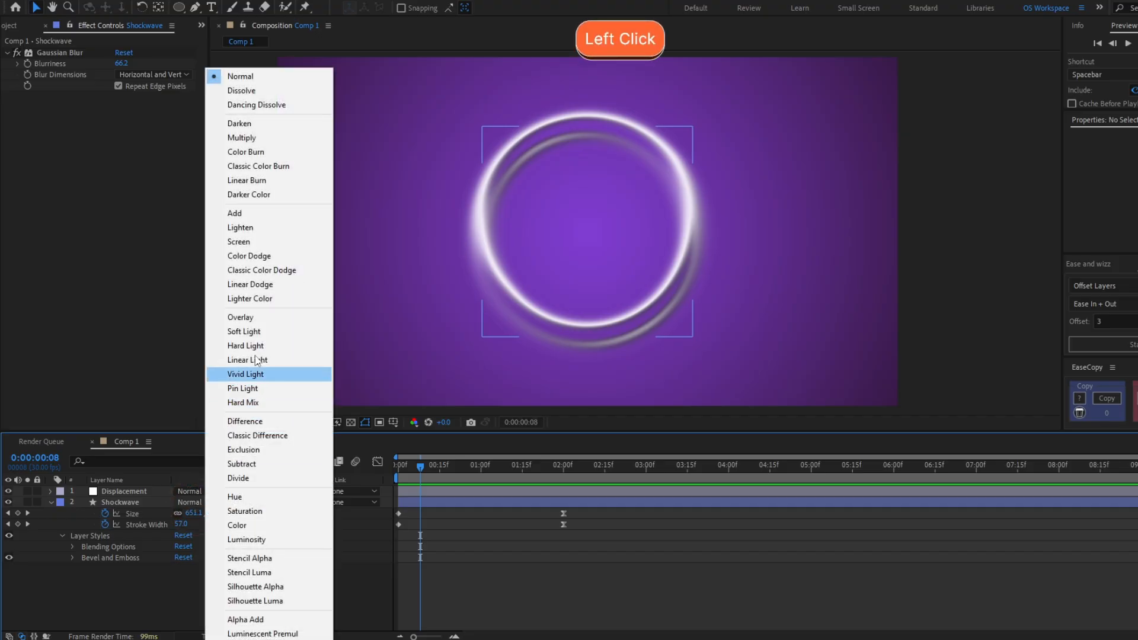
left_click(256, 323)
left_click(399, 468)
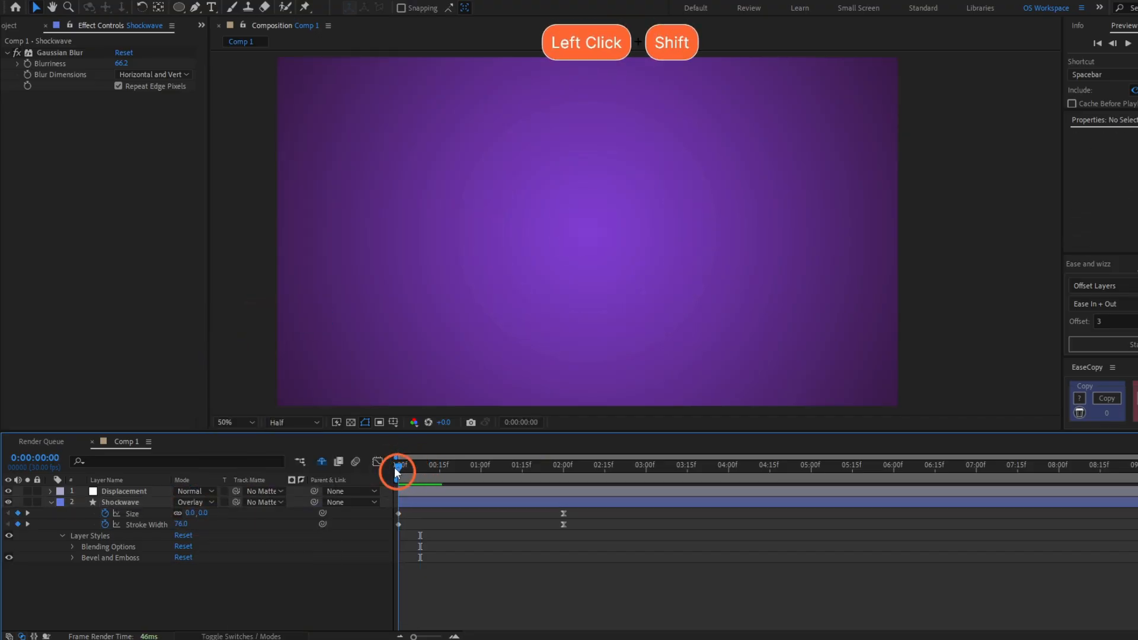
key("space")
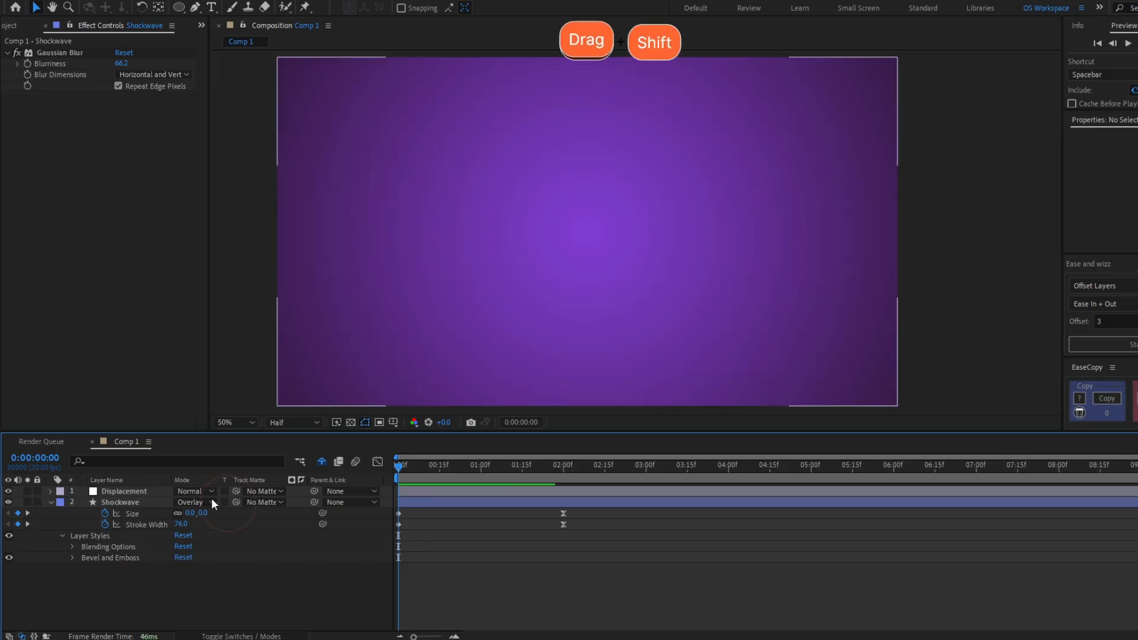
- Keyframe the Shockwave layer's opacity from the start down to 0% at 2 seconds, easing the final keyframe
left_click(118, 502)
key("t")
left_click(81, 514)
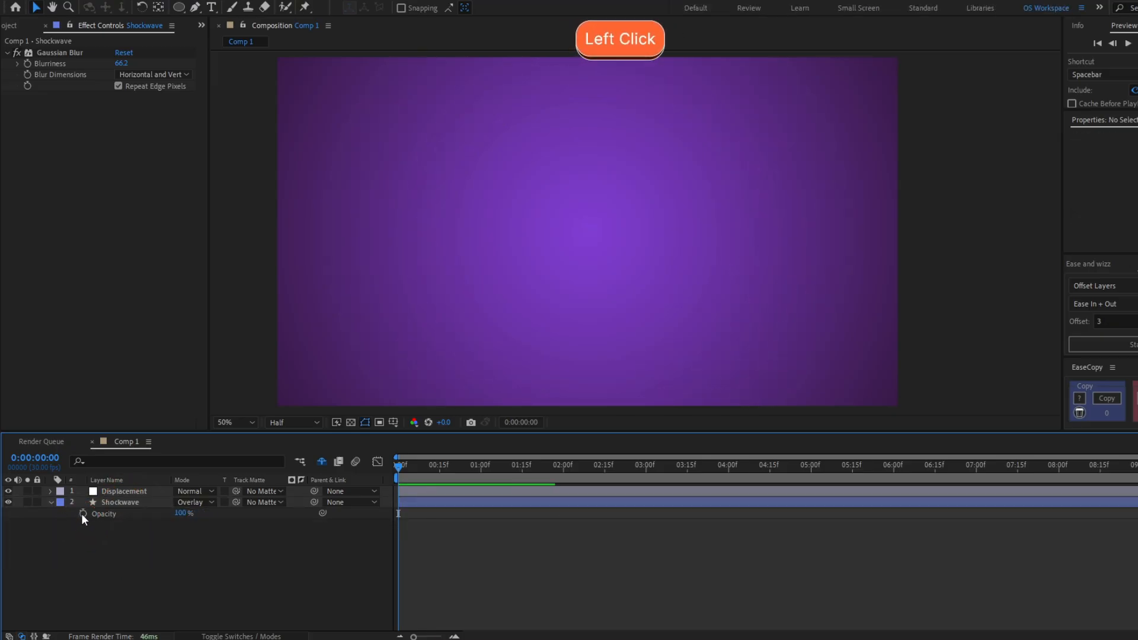
key("u")
left_click_drag(451, 469, 561, 486)
left_click_drag(181, 535, 151, 598)
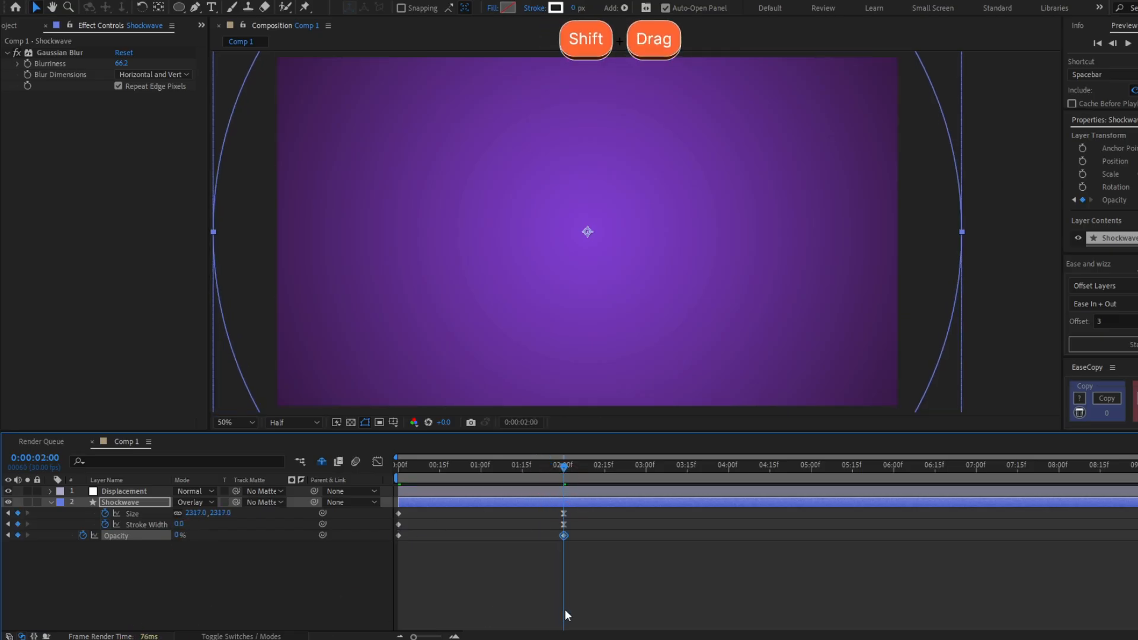
key("F9")
left_click(439, 536)
- Set the Shockwave layer's opening opacity keyframe to 75% and preview the animation from the start
left_click(405, 466)
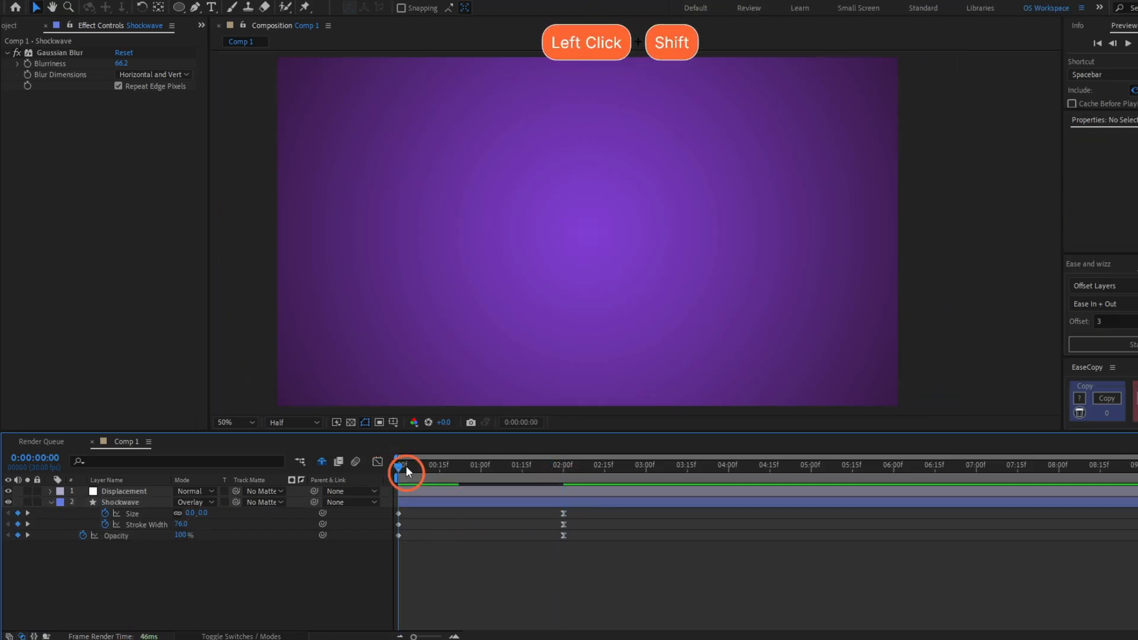
left_click_drag(407, 466, 404, 463)
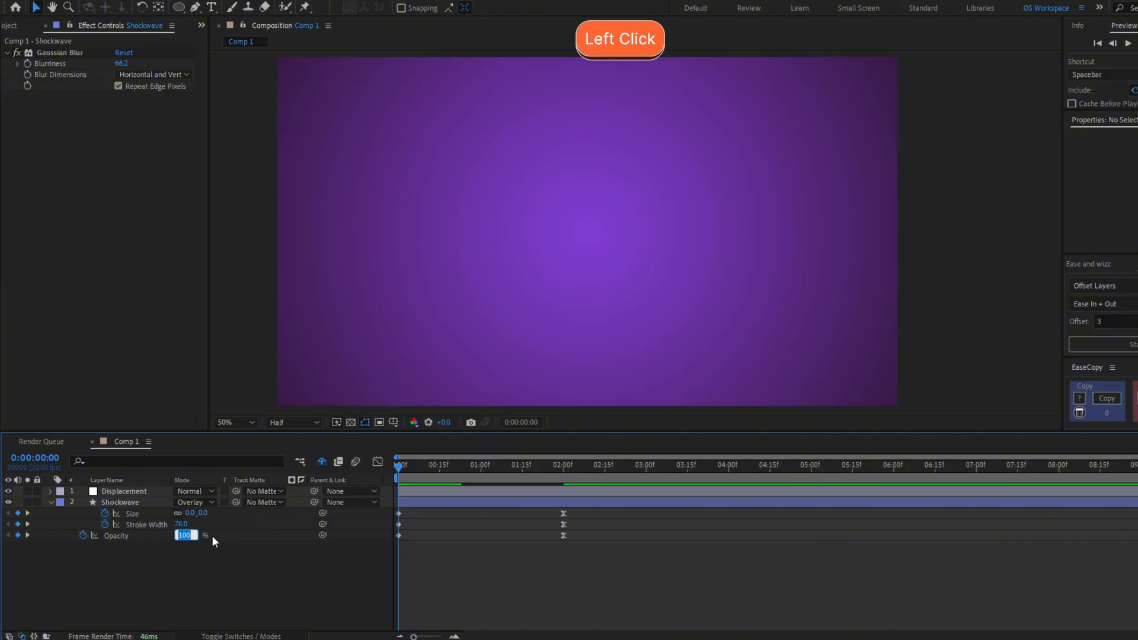
type("75")
key("Return")
key("space")
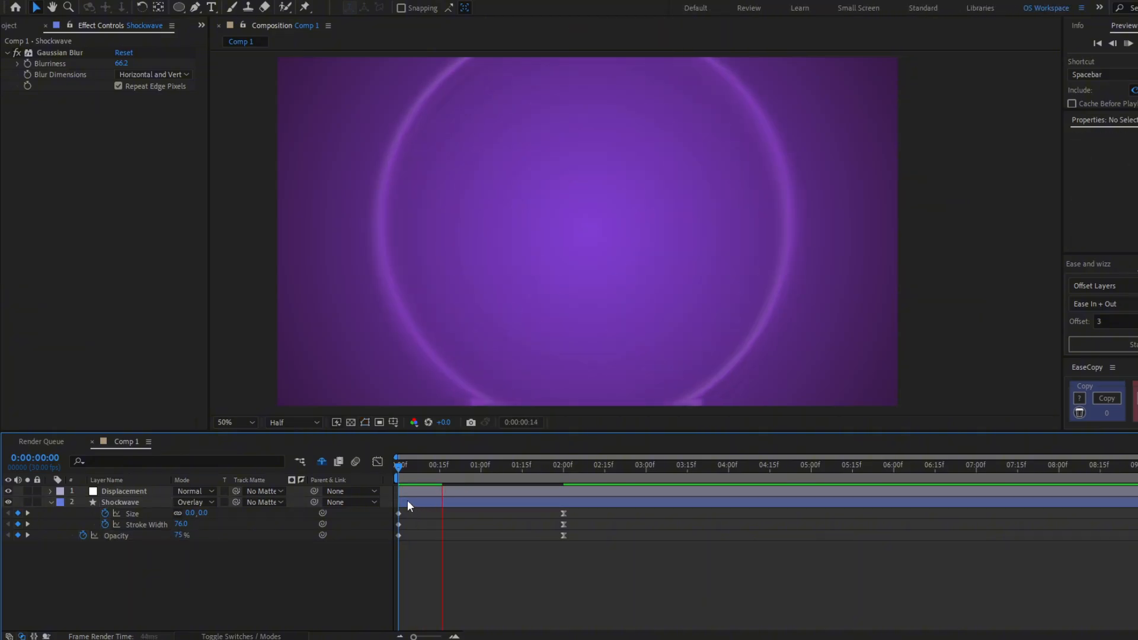
key("space")
left_click(402, 464)
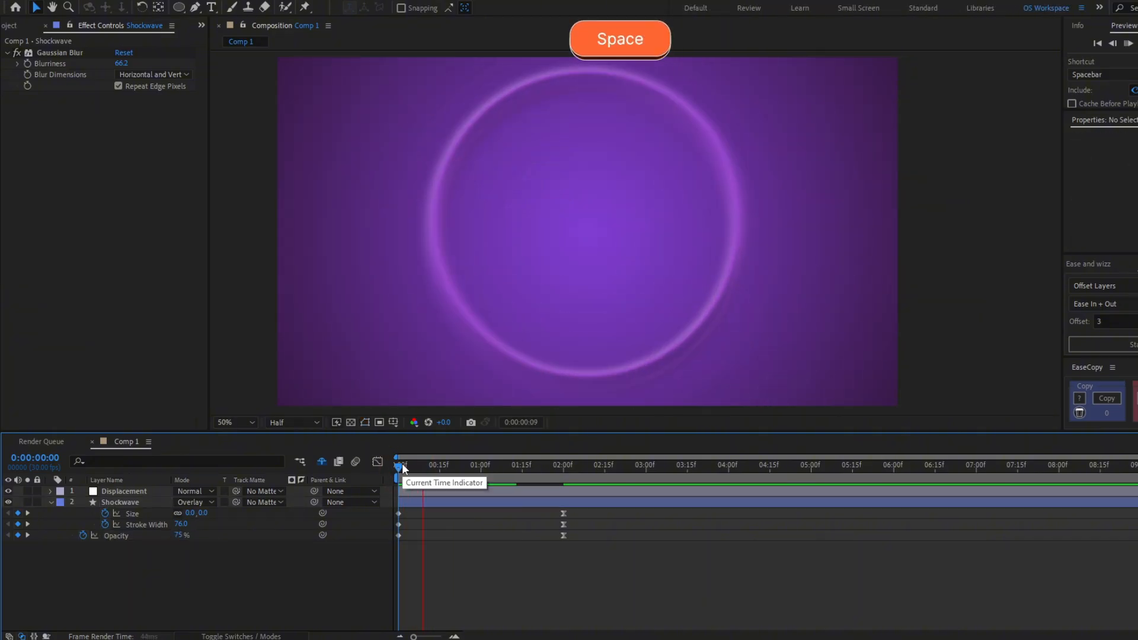
key("space")
- Duplicate the Displacement and Shockwave layers together and shift the copies forward in time to create a delayed second wave
left_click(440, 502)
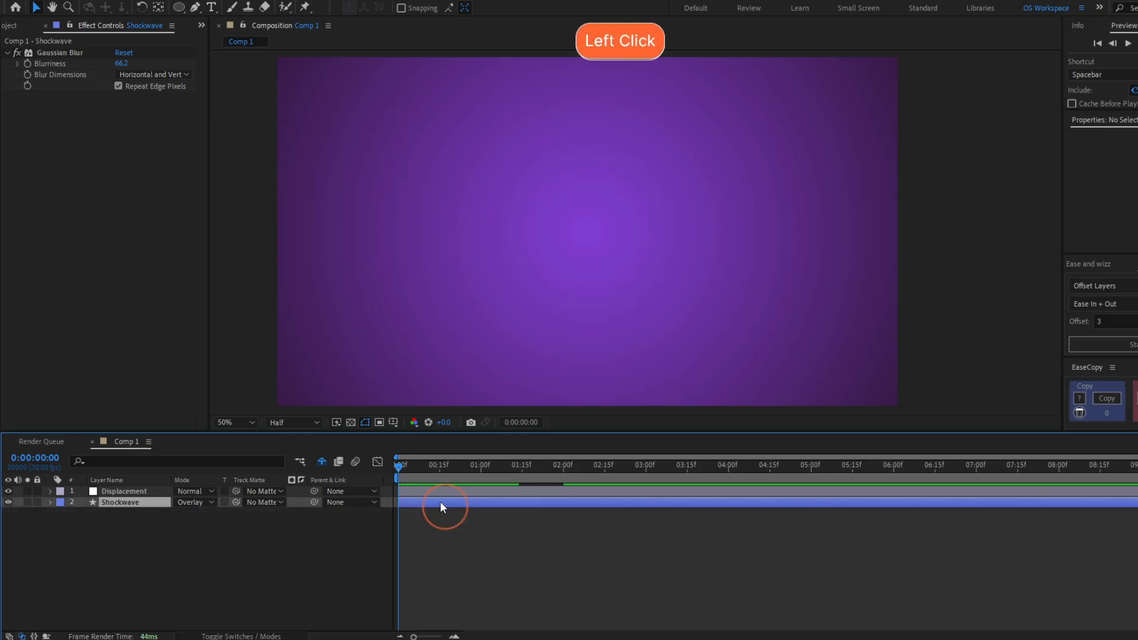
left_click(452, 492, "shift")
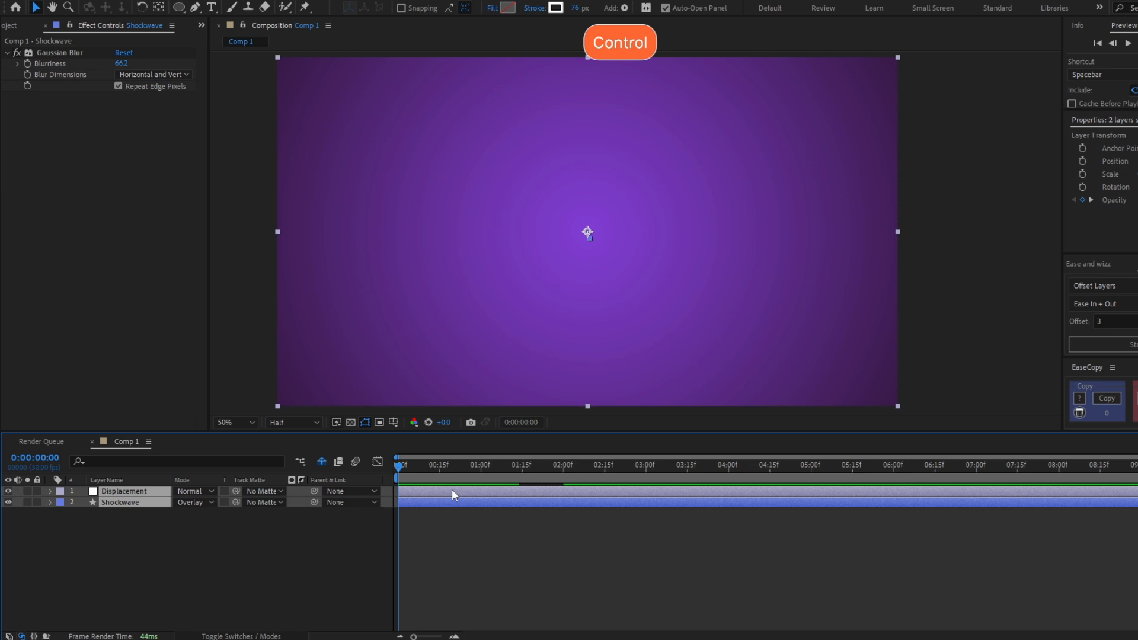
key("ctrl+d")
left_click_drag(420, 494, 482, 492)
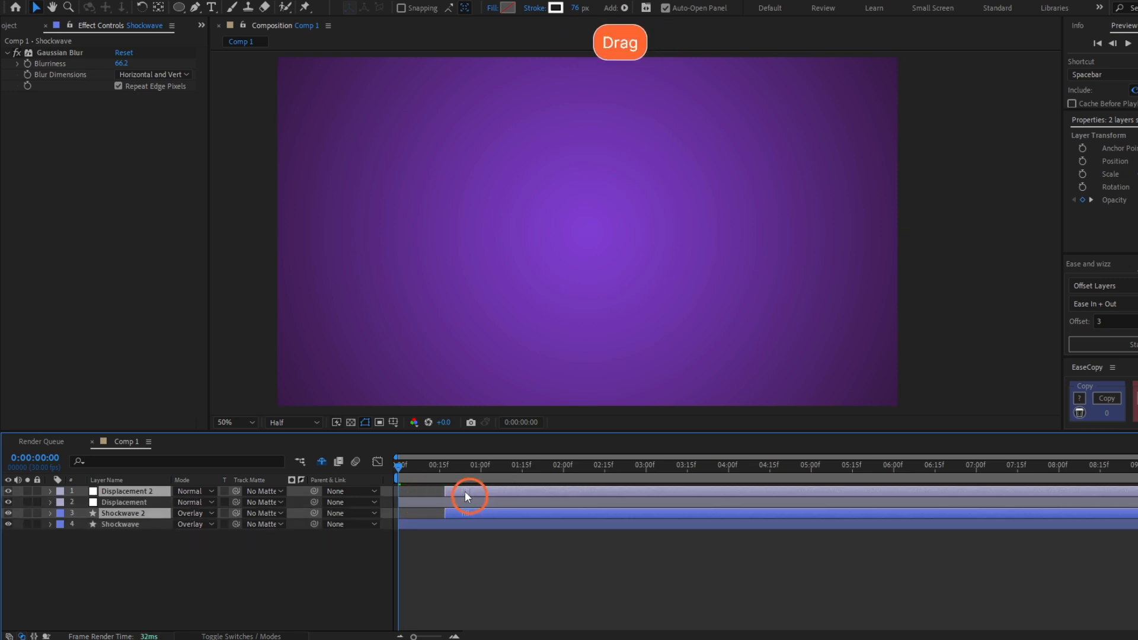
- Set the Displacement Map layer of the Displacement 2 adjustment layer to Shockwave 2
left_click_drag(428, 464, 456, 473)
left_click(493, 495)
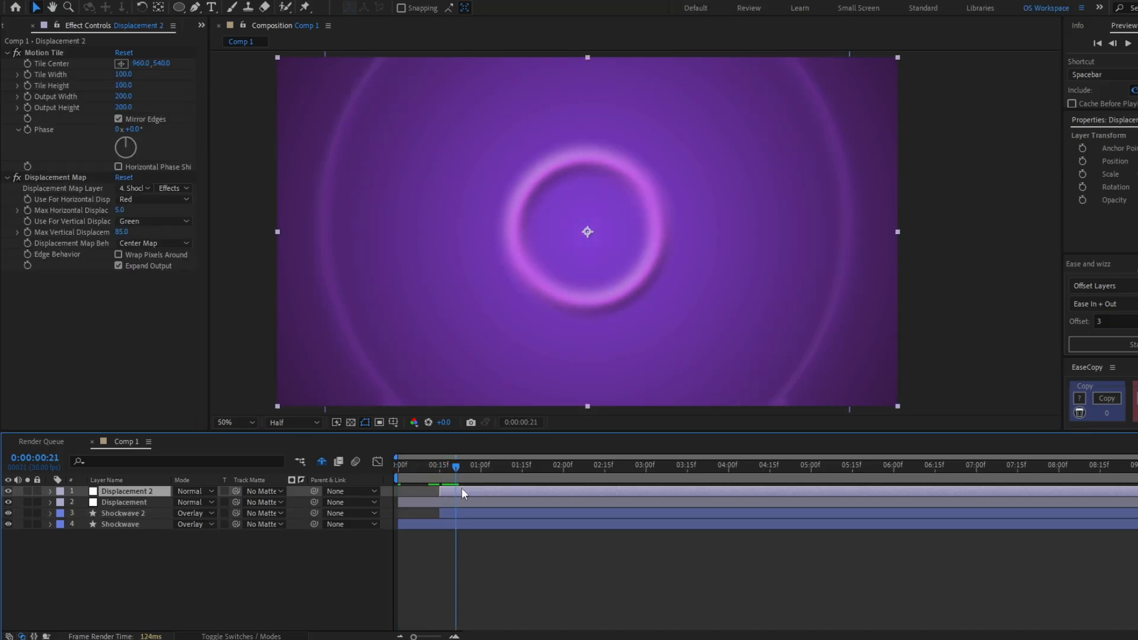
left_click(139, 187)
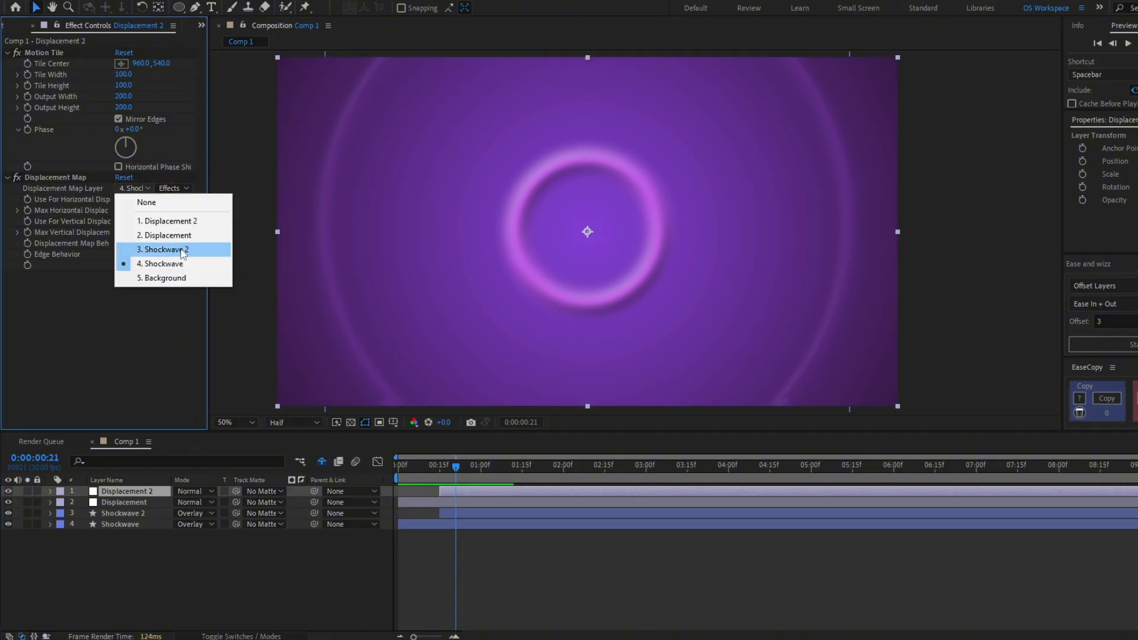
left_click(182, 254)
- Reveal the Shockwave 2 layer's keyframes and set its stroke width to 50 on the opening keyframe at frame 15
left_click(457, 515)
key("u")
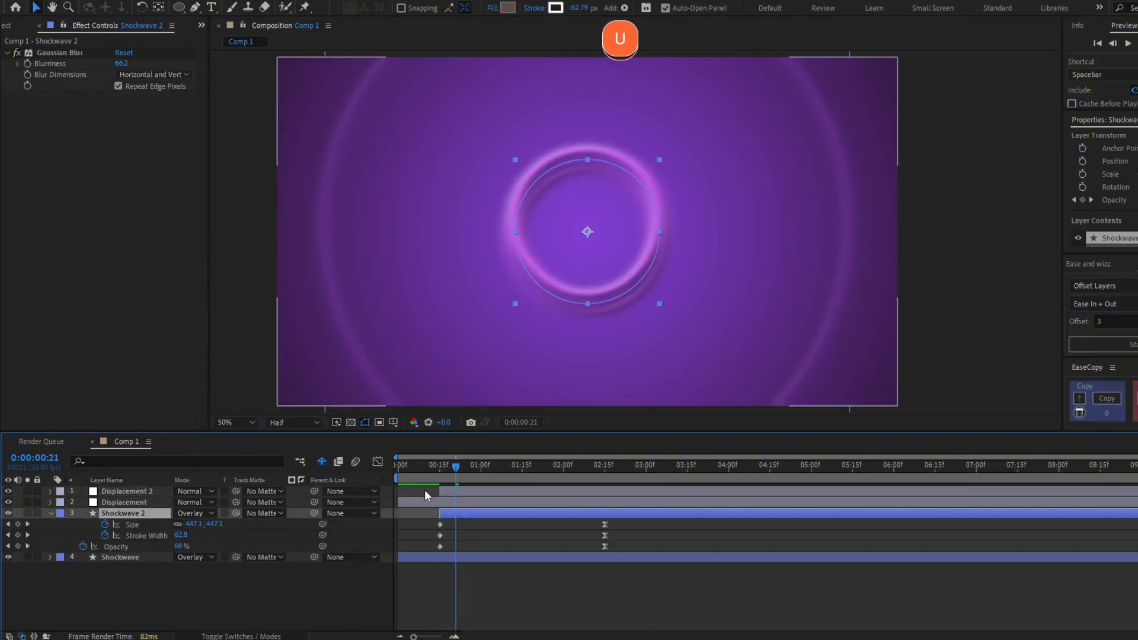
left_click_drag(443, 470, 441, 469)
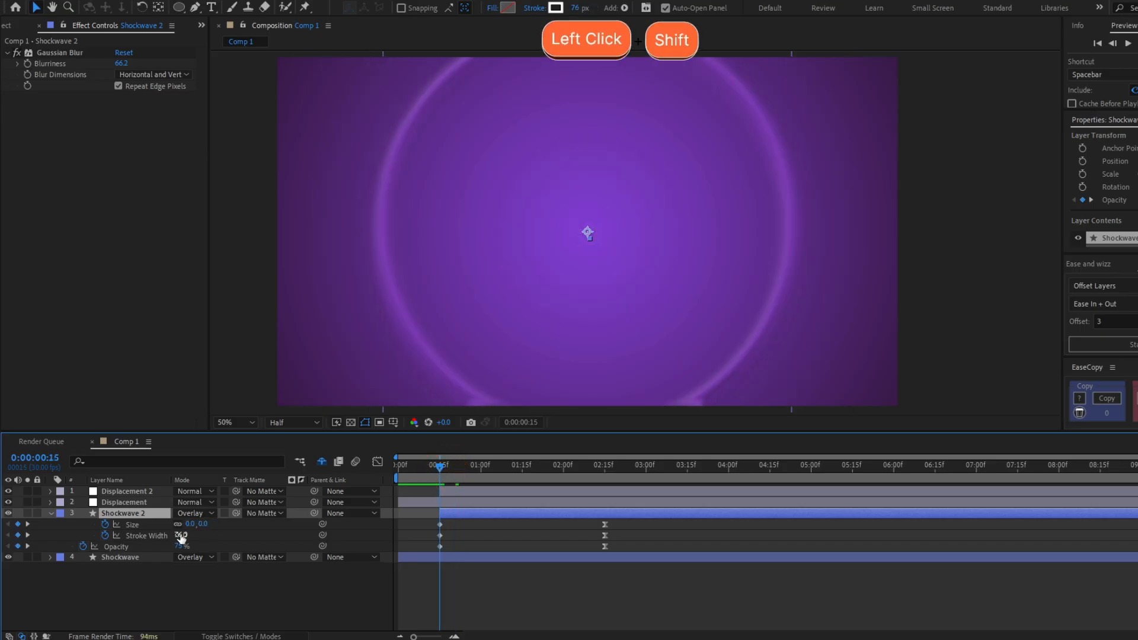
left_click(180, 535)
type("50")
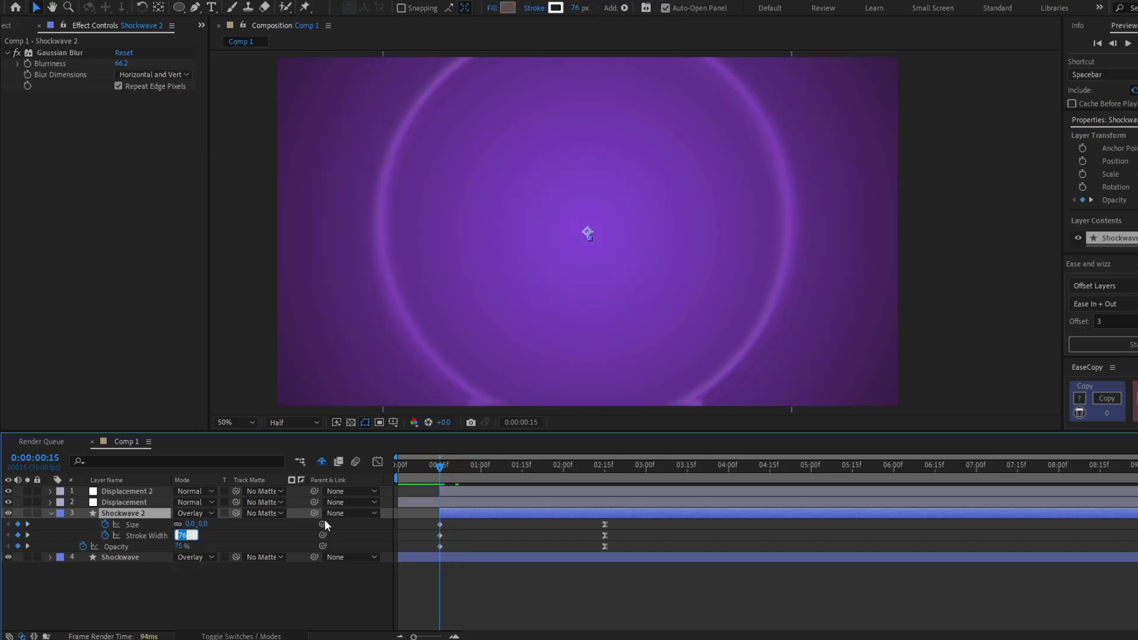
key("Return")
- Move the Shockwave 2 layer's ending keyframes earlier to 2 seconds and collapse its animated properties
left_click_drag(440, 467, 564, 528)
left_click(620, 526)
left_click(604, 532)
left_click_drag(215, 526, 194, 559)
left_click(468, 608)
key("u")
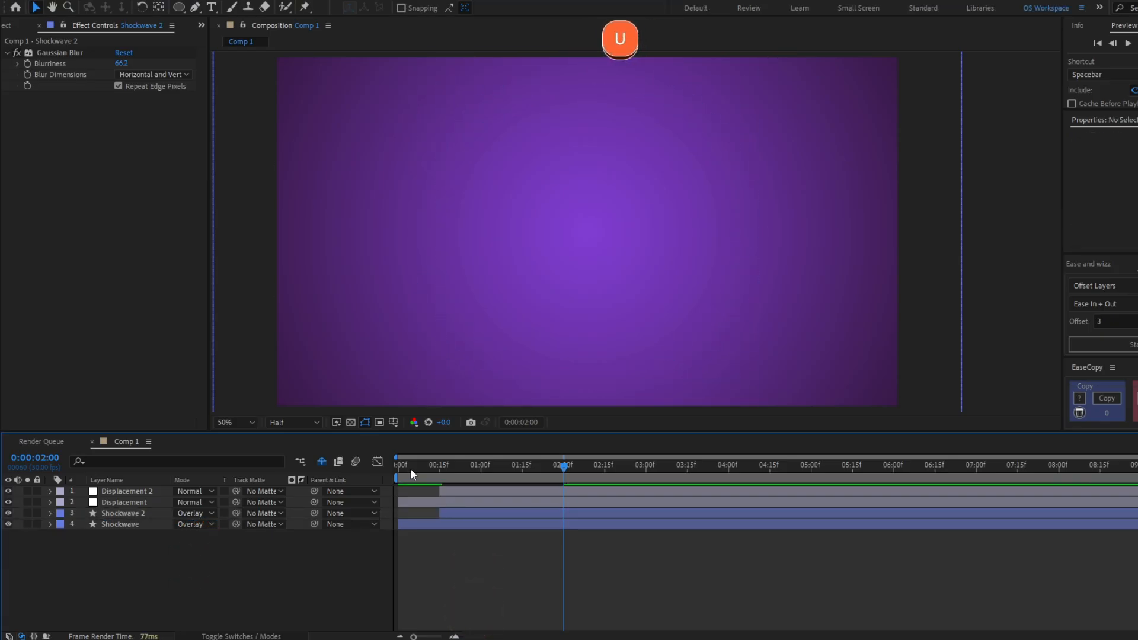
- Shift the Displacement 2 and Shockwave 2 layers earlier to start at about frame 7, and preview the shorter delay
key("space")
left_click(451, 489, "ctrl")
left_click_drag(452, 489, 436, 491)
left_click(431, 547)
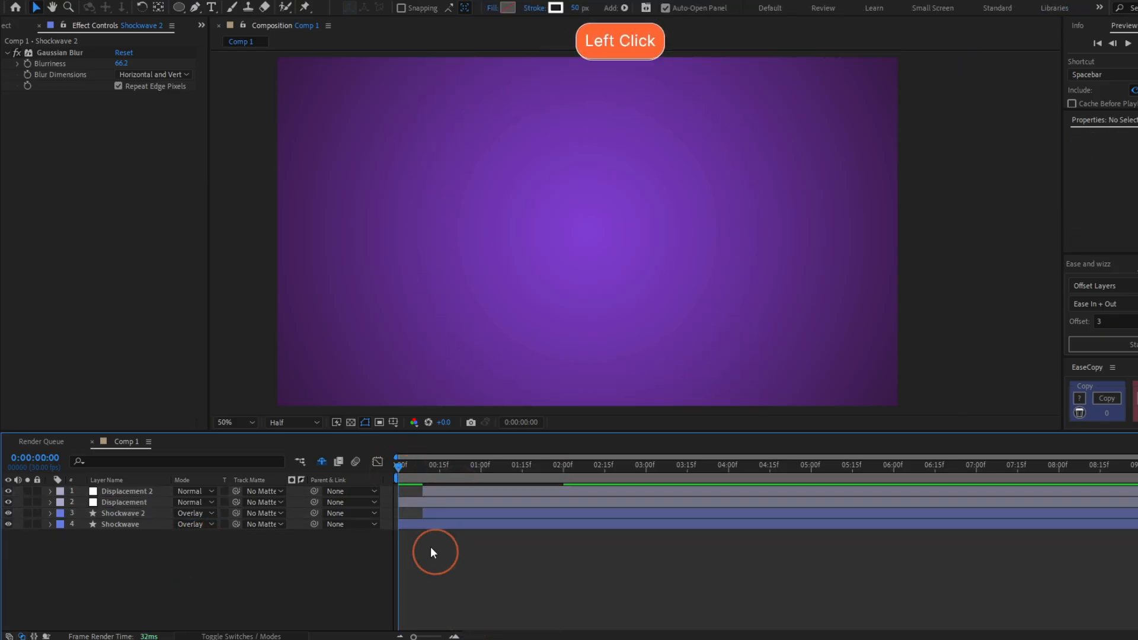
key("space")
left_click(461, 539)
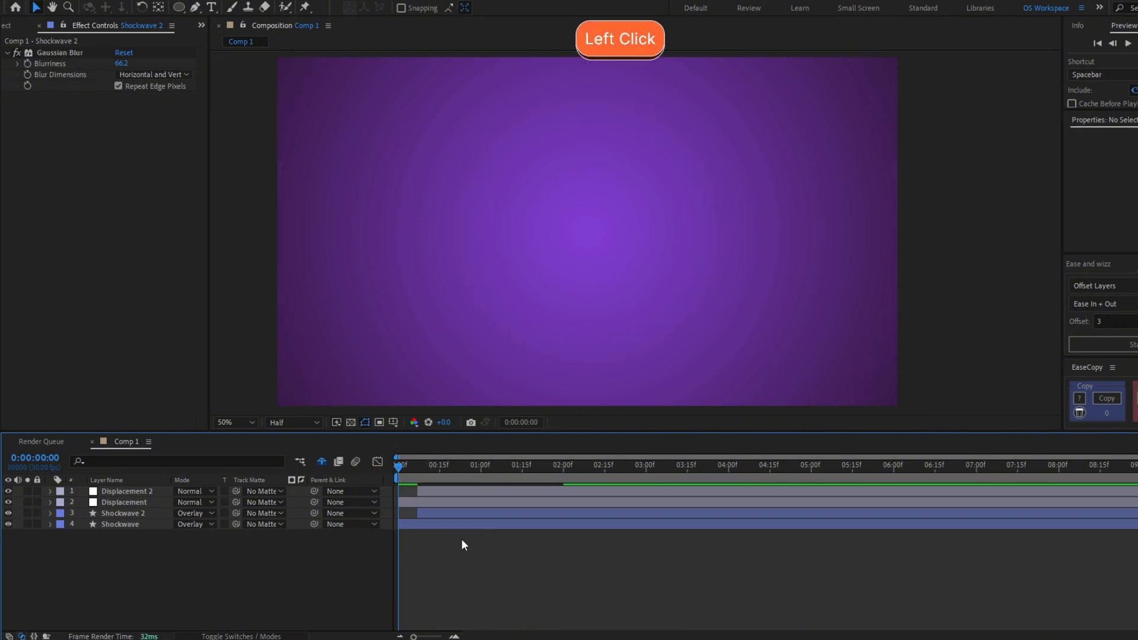
- Enable motion blur on the Shockwave and Shockwave 2 layers and preview the animation from the start
left_click_drag(408, 467, 454, 481)
left_click(265, 636)
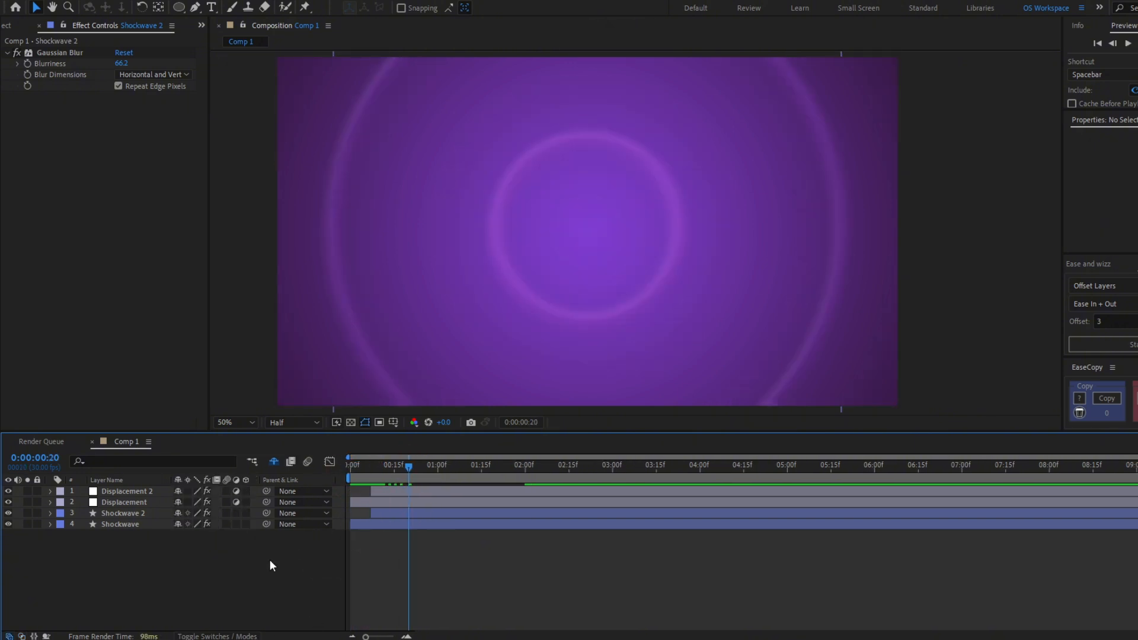
left_click_drag(227, 513, 228, 524)
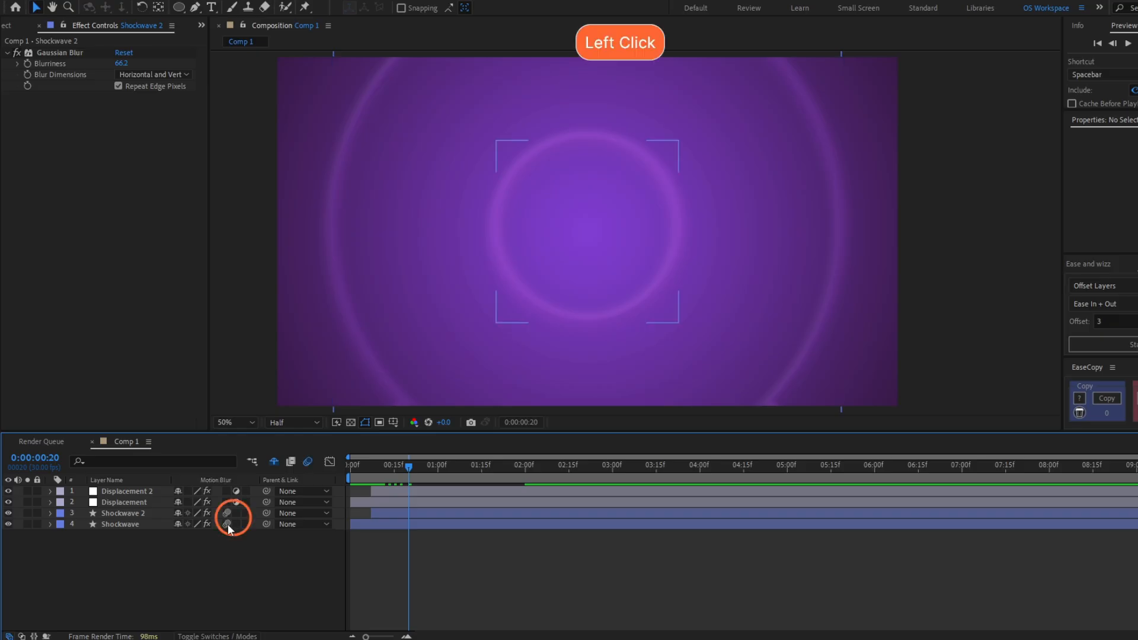
left_click(436, 543)
left_click(349, 467)
key("space")
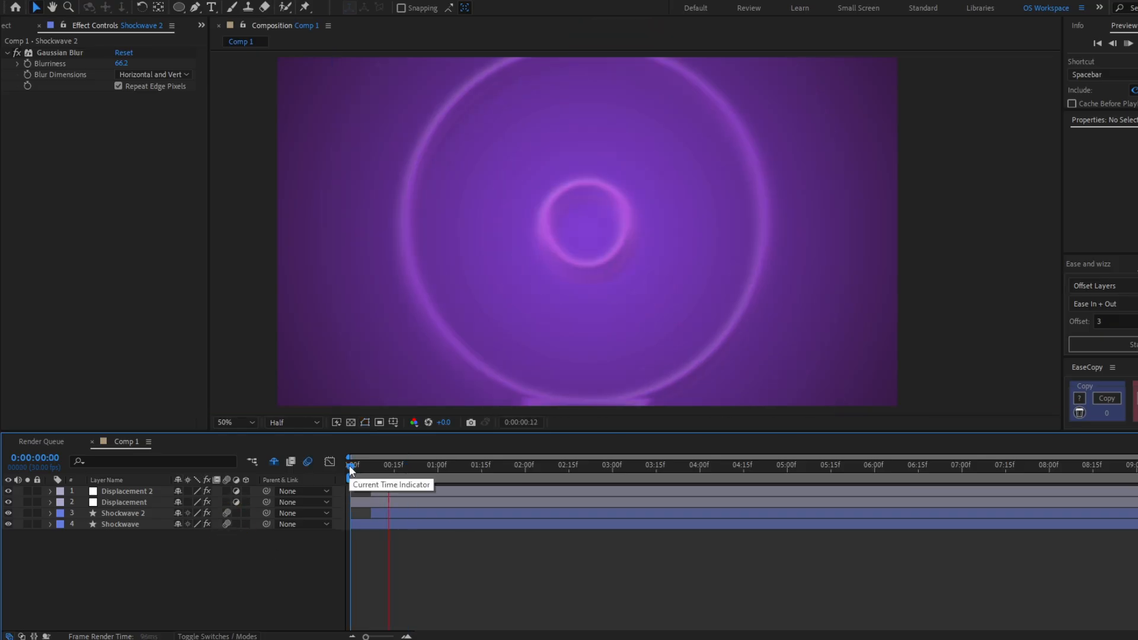